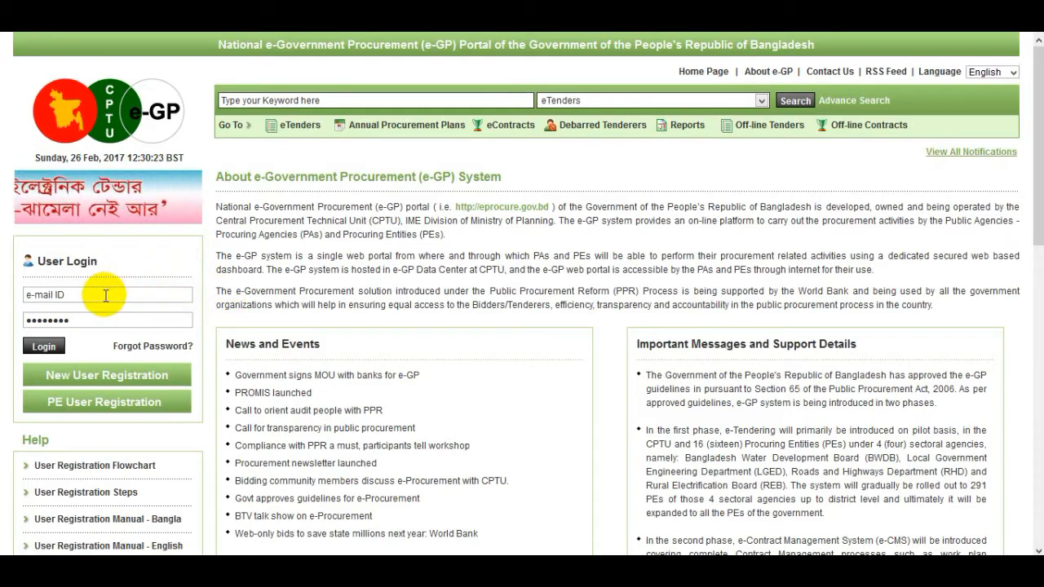
# Log in with the officer account's e-mail ID and password
pyautogui.click(106, 295)
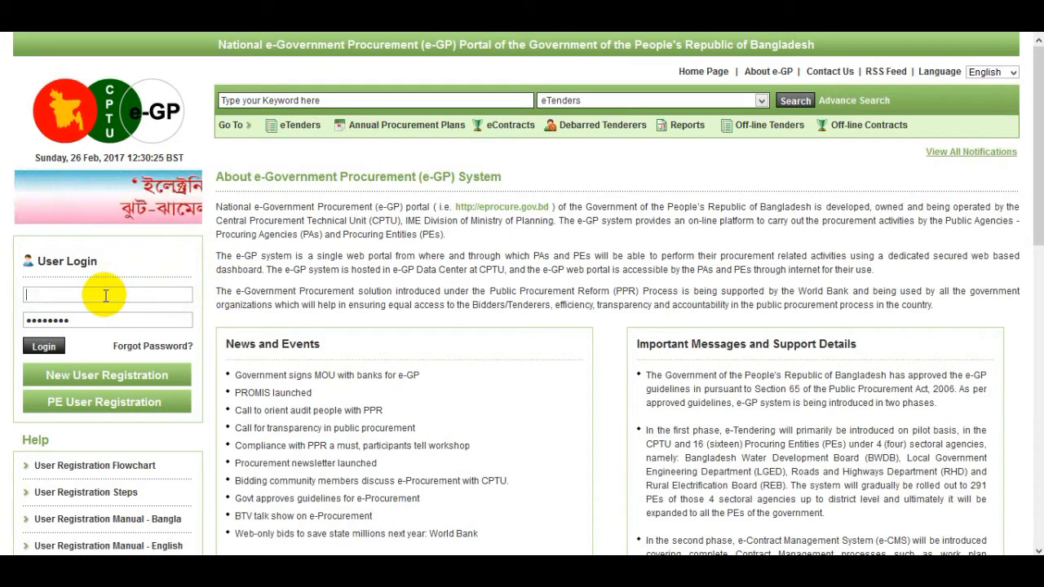
pyautogui.click(96, 322)
pyautogui.write('●')
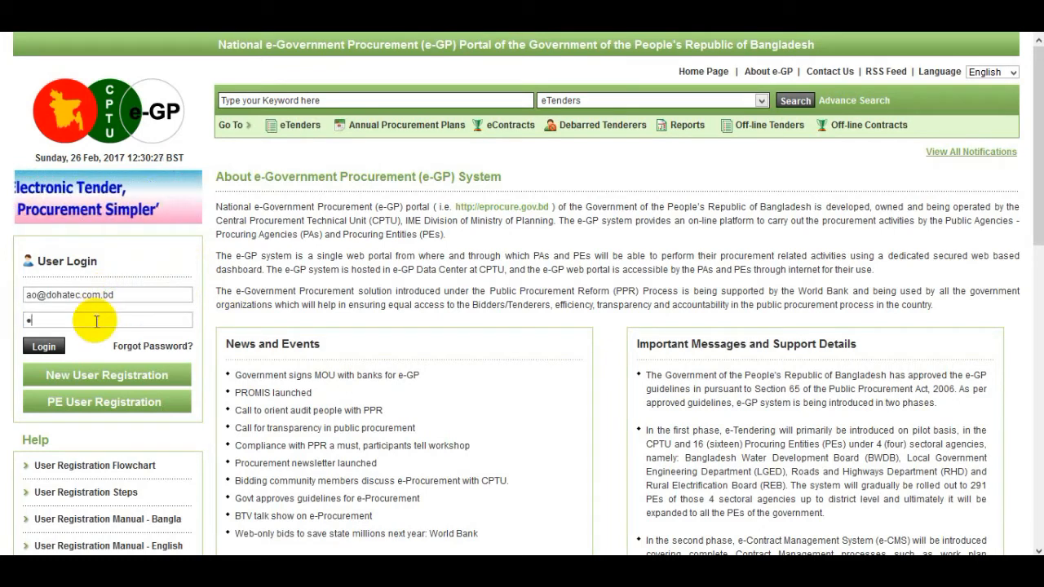
pyautogui.write('●●●●')
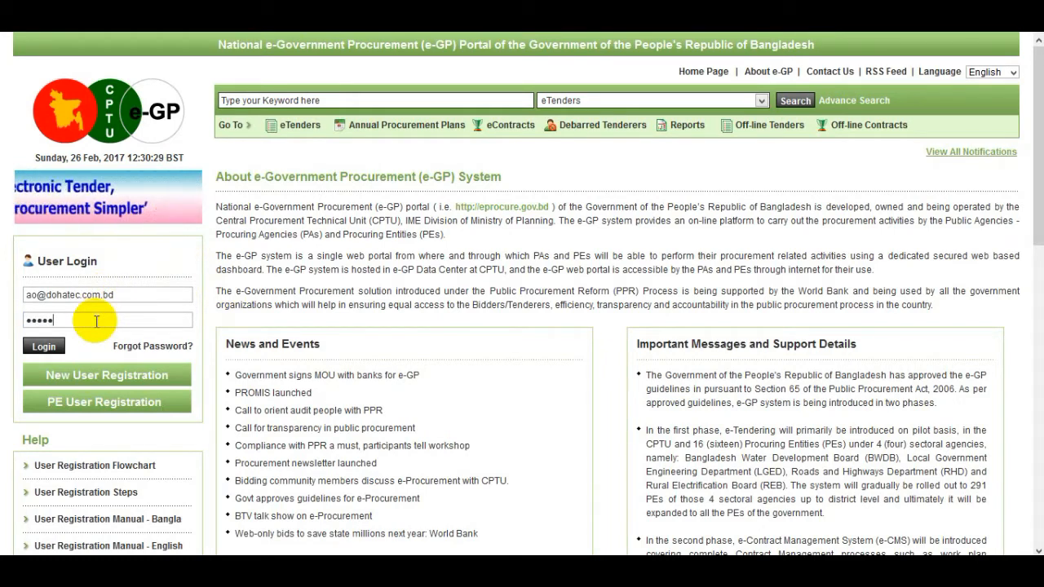
pyautogui.write('●●●')
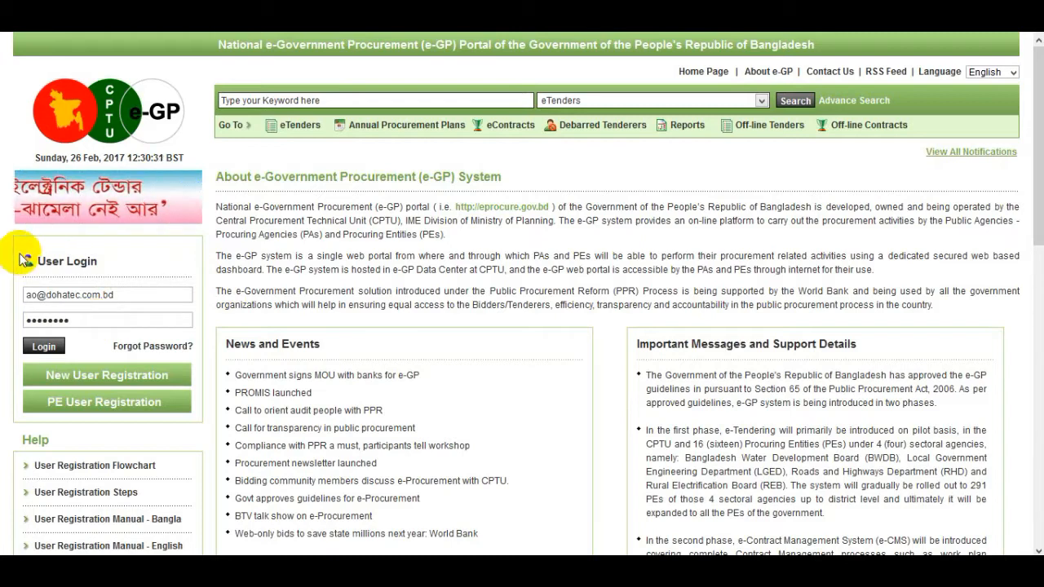
pyautogui.click(46, 348)
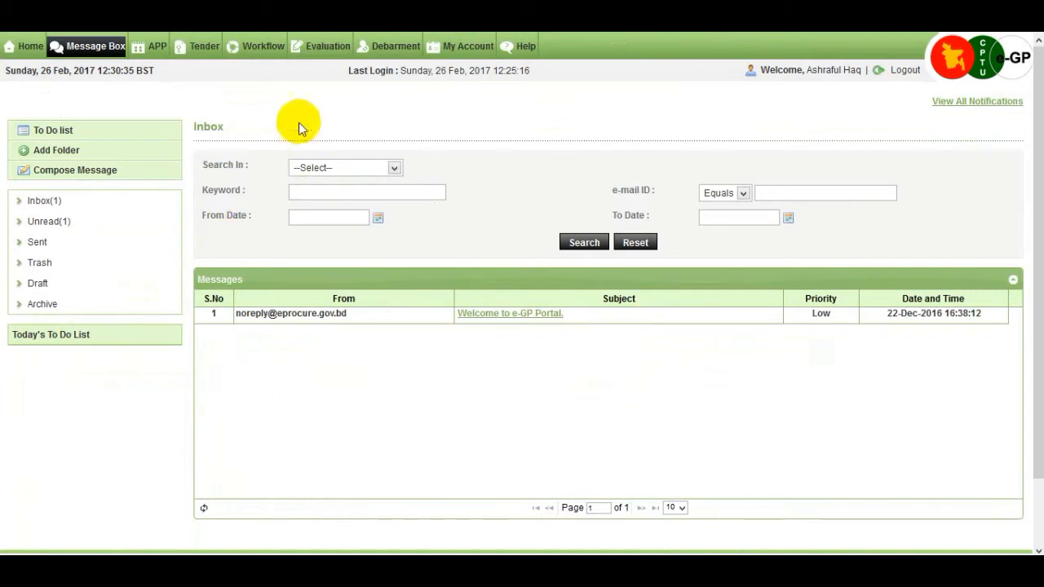
# Search the Evaluation Committee listing for tender ID 17992 and open its Dashboard
pyautogui.moveTo(334, 46)
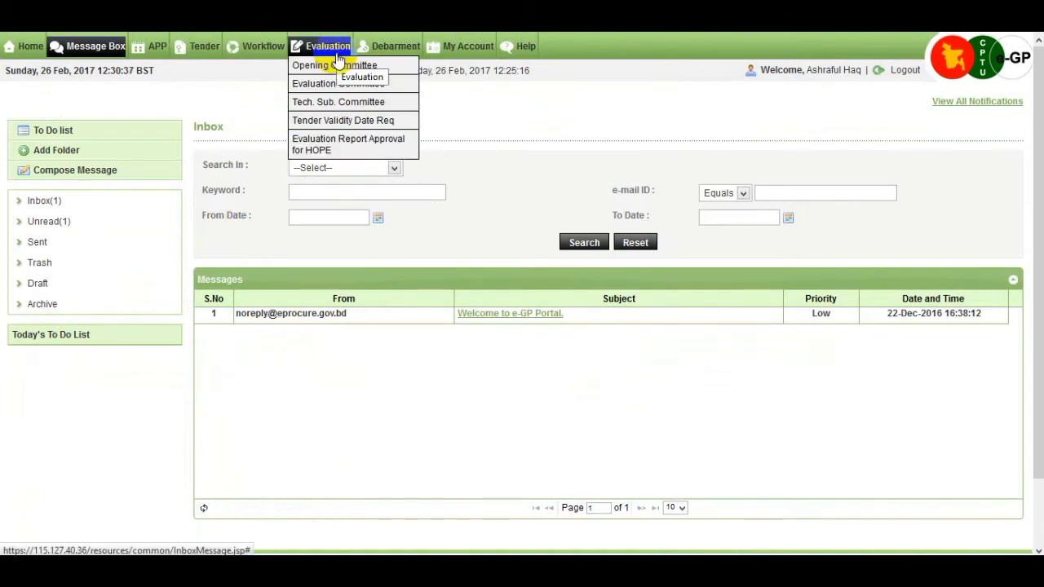
pyautogui.click(392, 89)
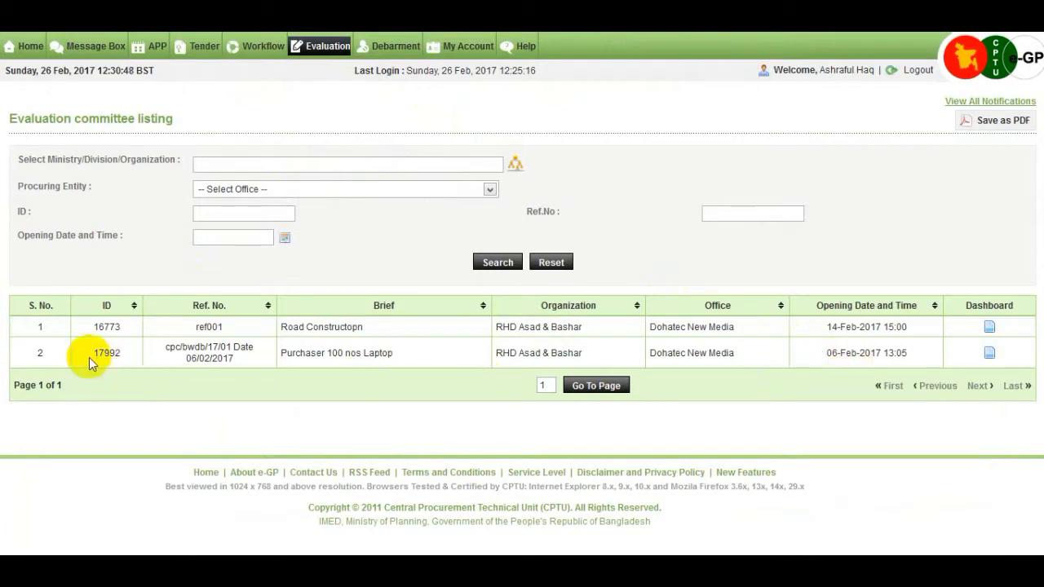
pyautogui.click(237, 211)
pyautogui.write('1')
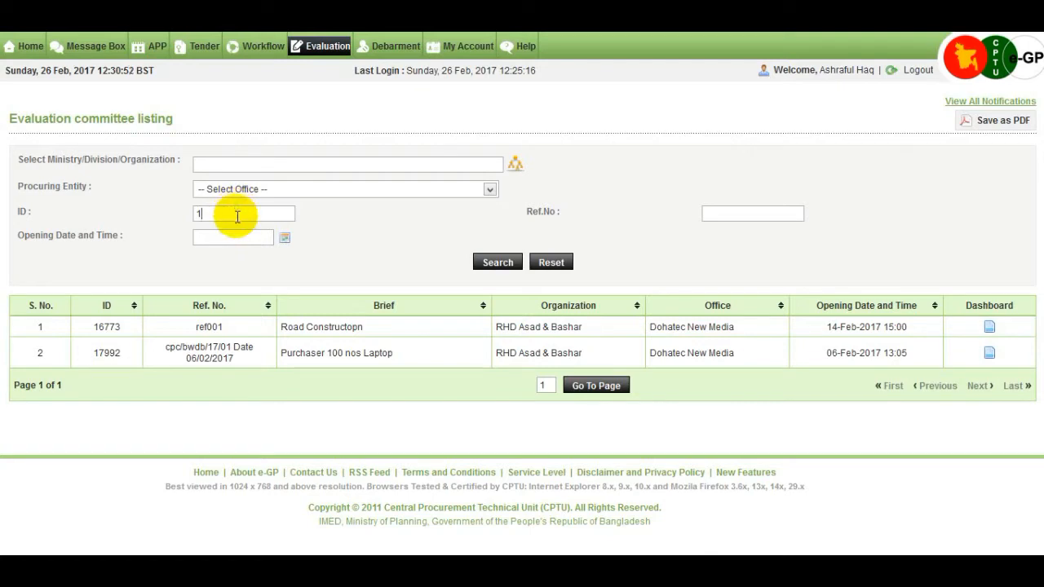
pyautogui.write('7992')
pyautogui.click(489, 261)
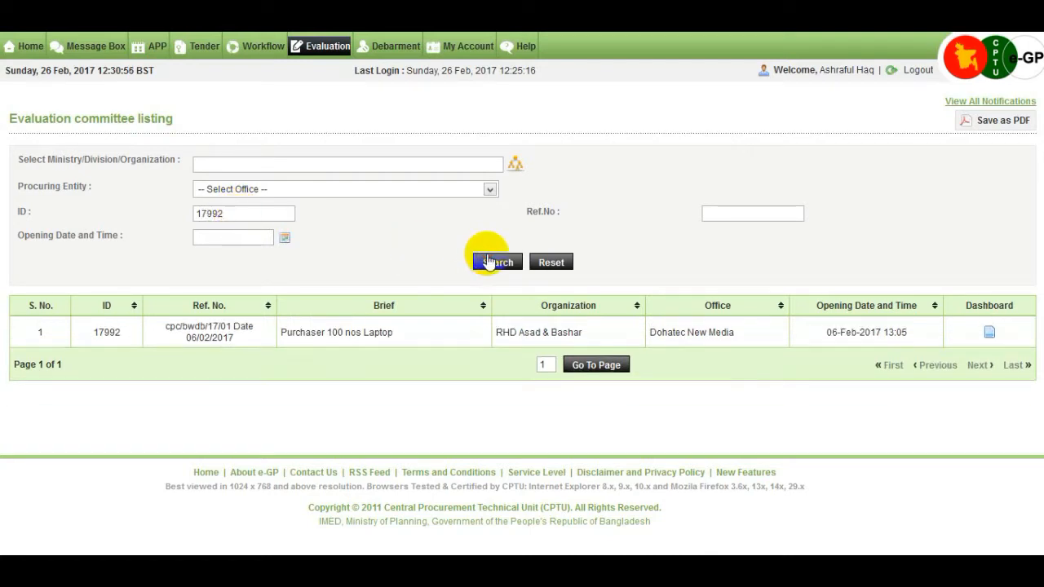
pyautogui.click(988, 337)
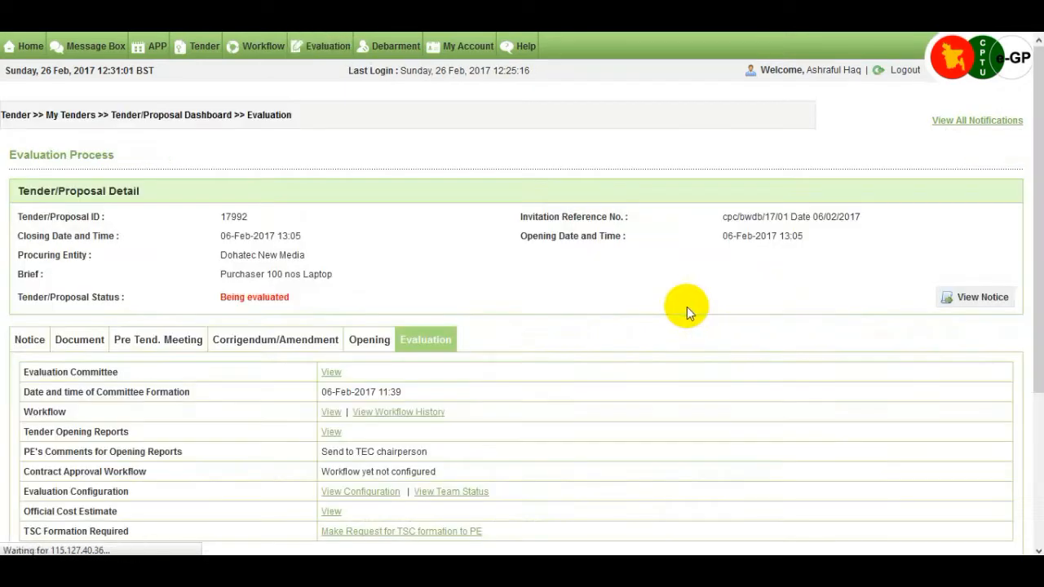
# Send and confirm the 'Make Request for TSC formation to PE' request for tender 17992
pyautogui.scroll(-3, 612, 324)
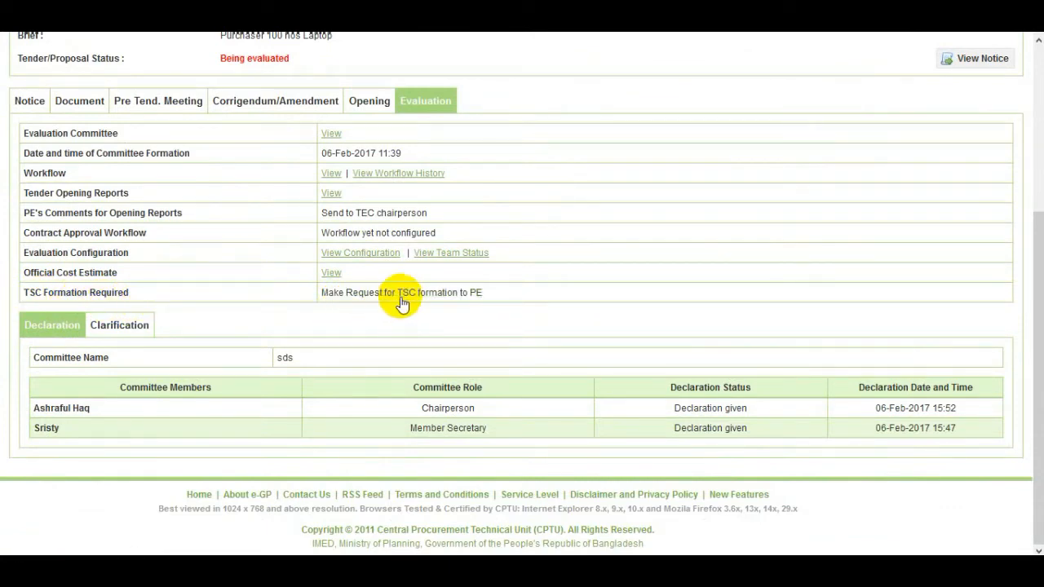
pyautogui.click(460, 294)
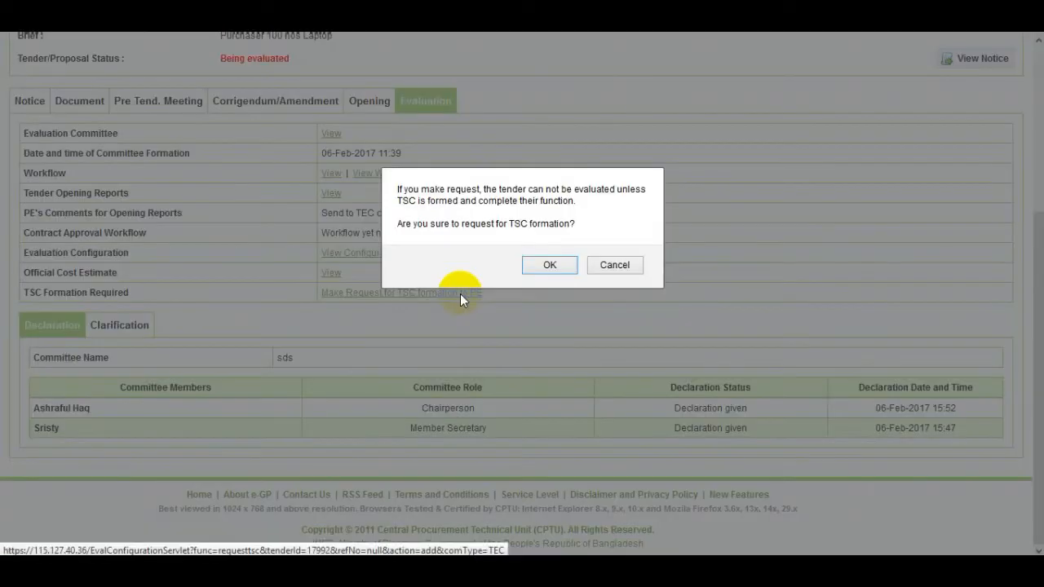
pyautogui.click(550, 266)
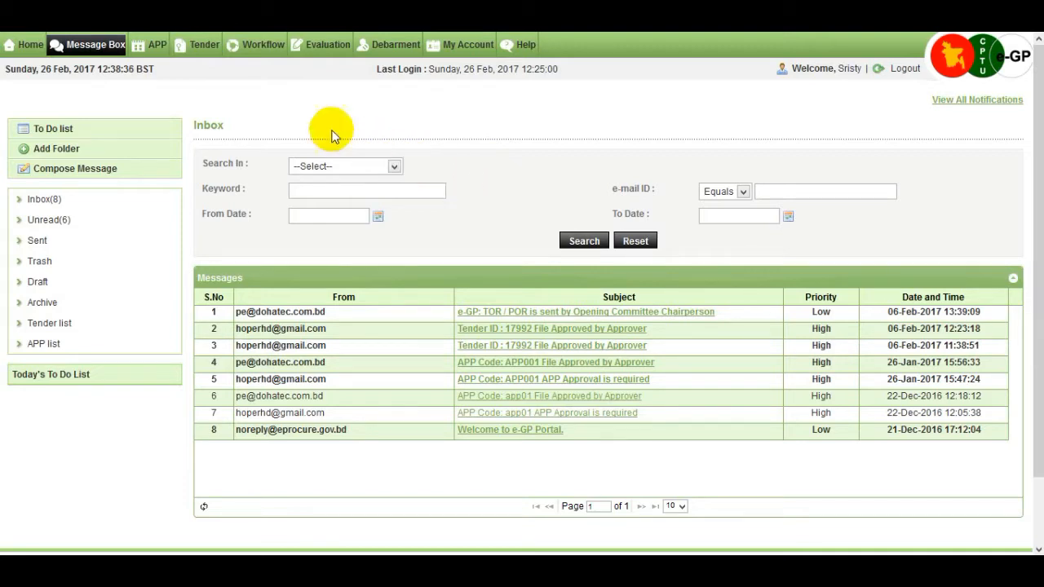
# Open tender 17992's dashboard from the Processing list under Tender > My Tender
pyautogui.moveTo(198, 44)
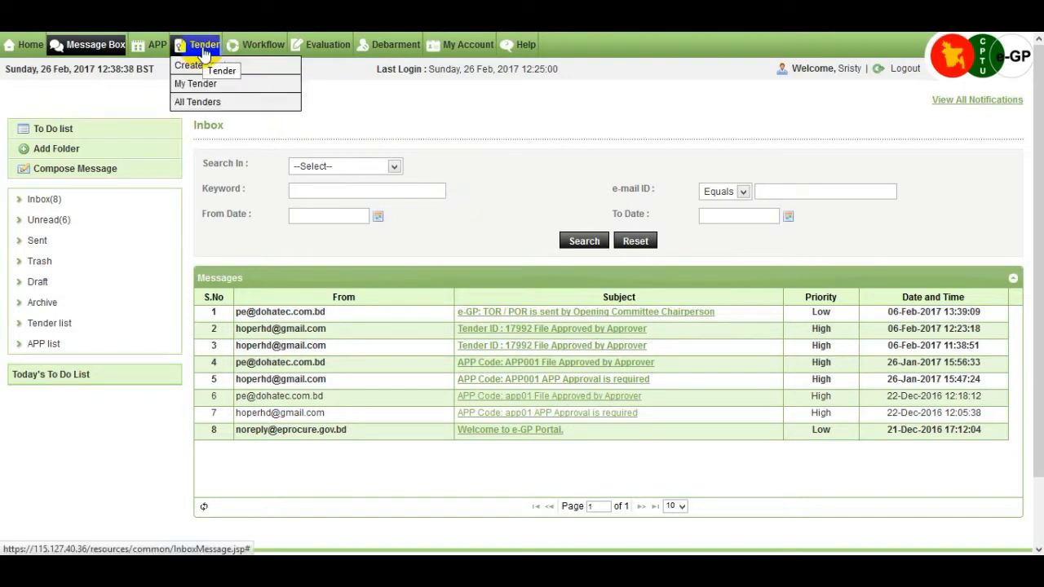
pyautogui.click(232, 92)
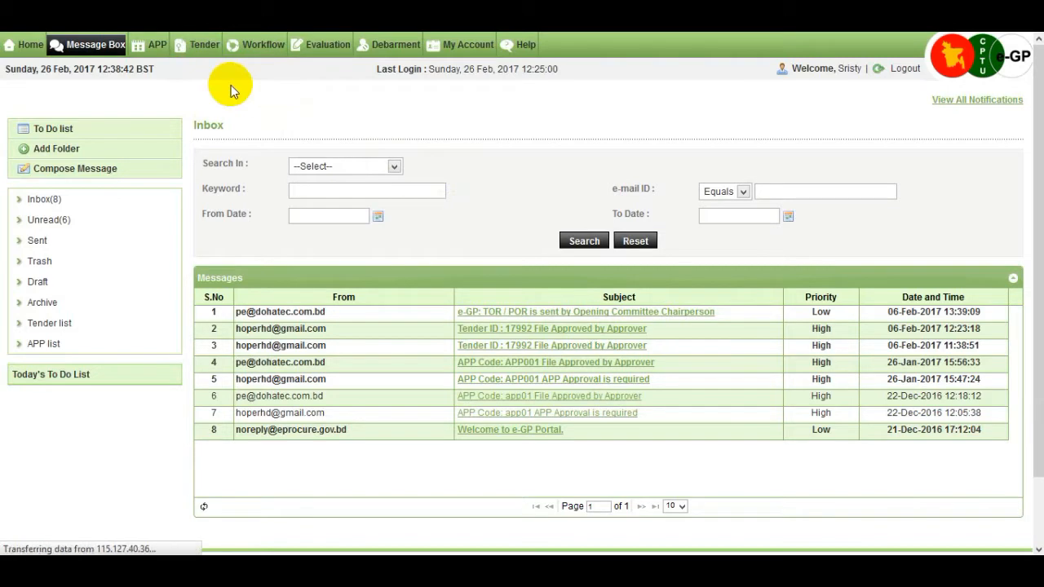
pyautogui.scroll(-3, 264, 210)
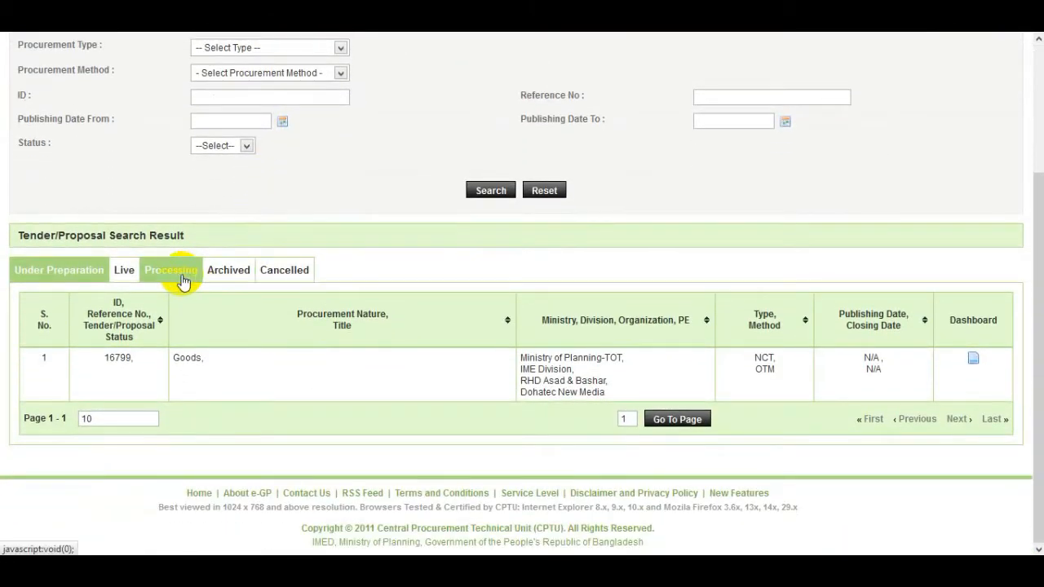
pyautogui.click(183, 280)
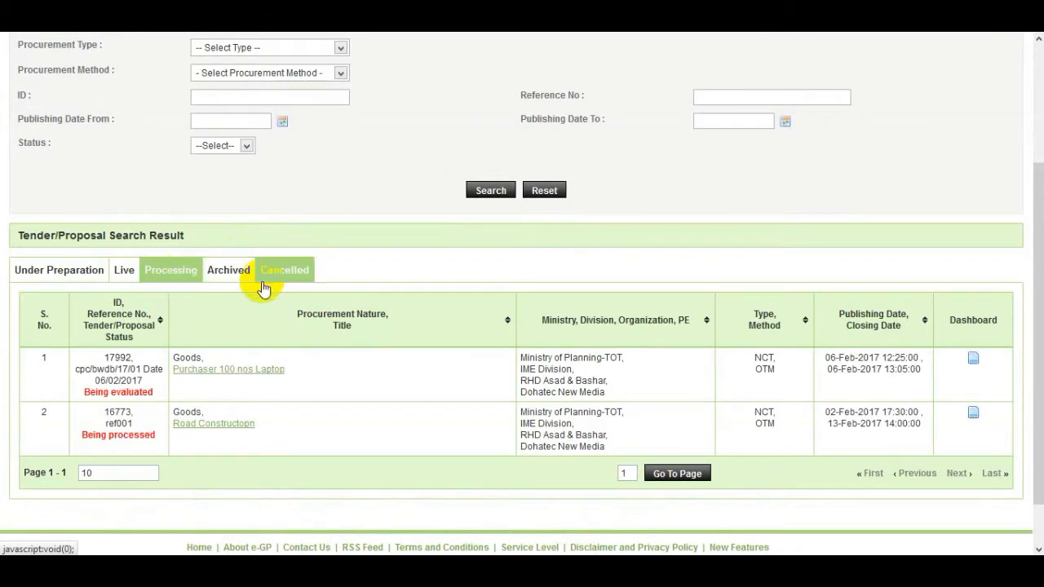
pyautogui.scroll(-1, 263, 287)
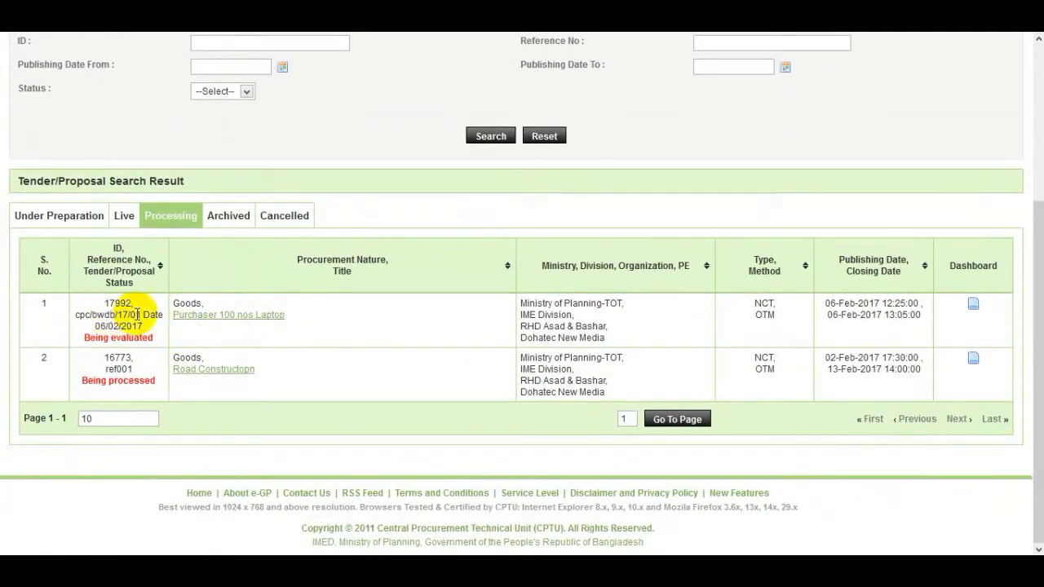
pyautogui.click(974, 305)
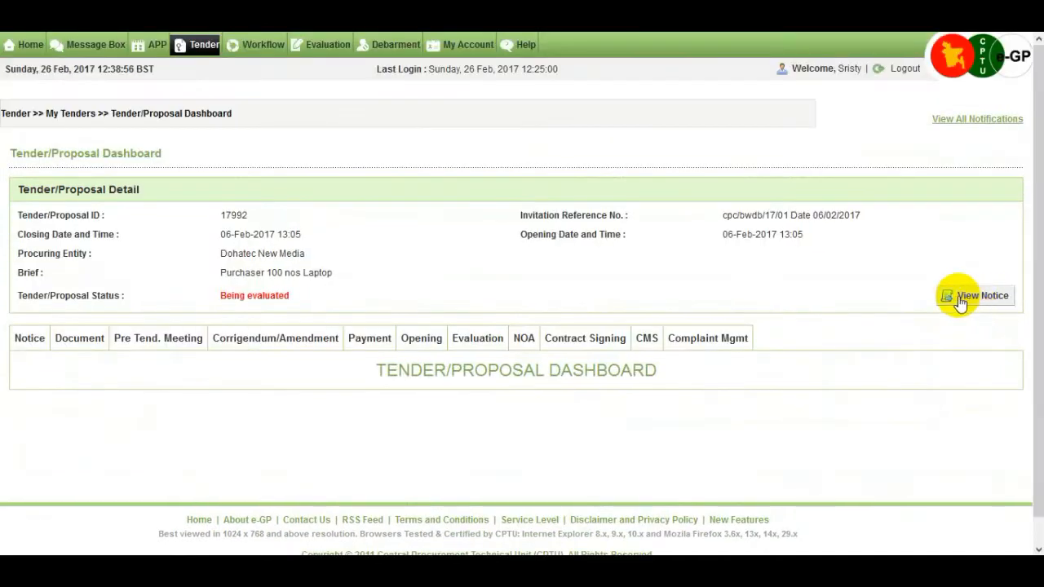
# On the Evaluation tab, follow the 'Create TSC' link in the Technical Sub Committee Formation row
pyautogui.click(493, 353)
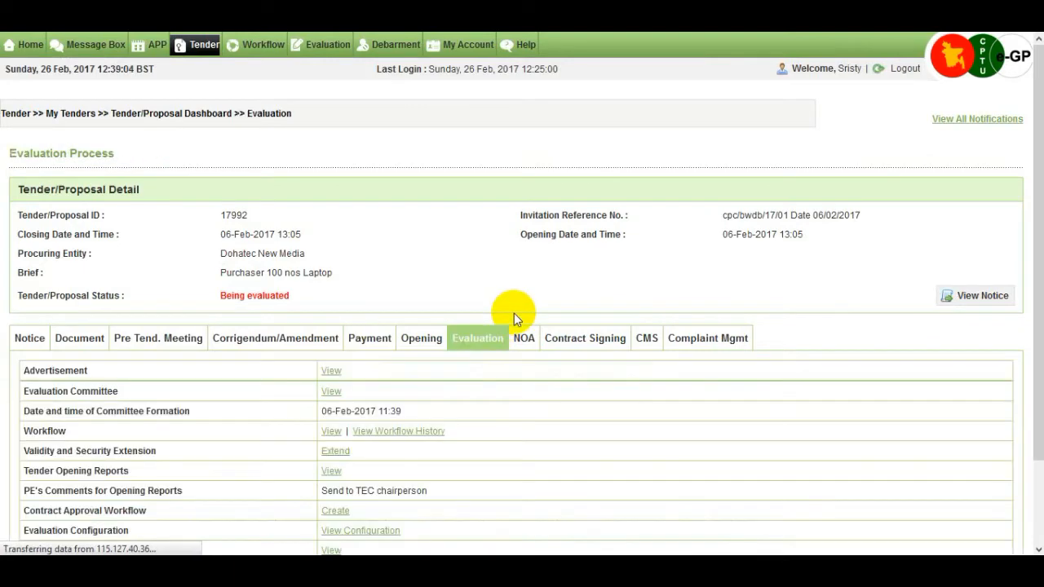
pyautogui.scroll(-5, 514, 314)
pyautogui.scroll(-2, 514, 313)
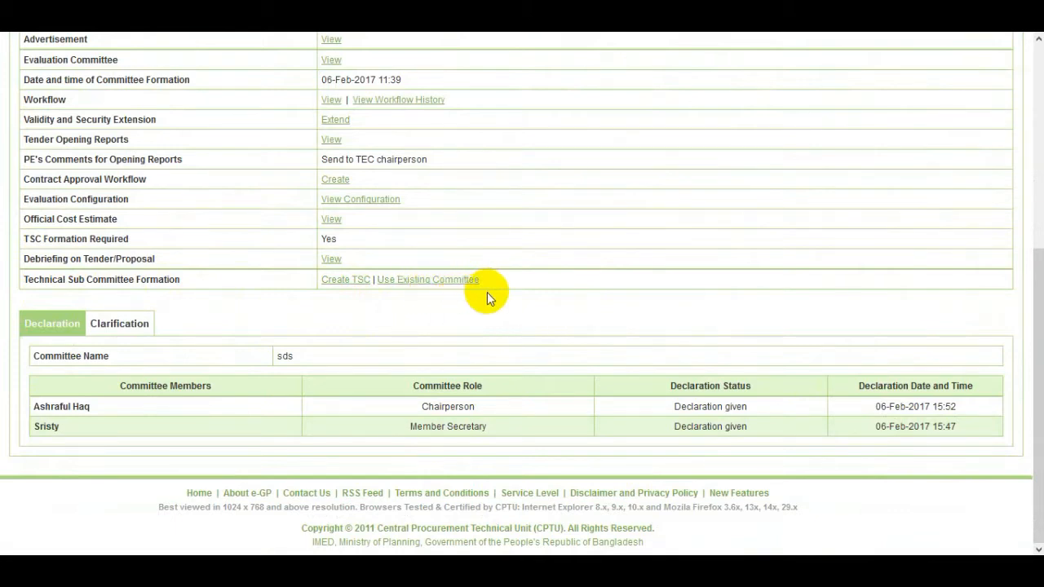
pyautogui.doubleClick(354, 303)
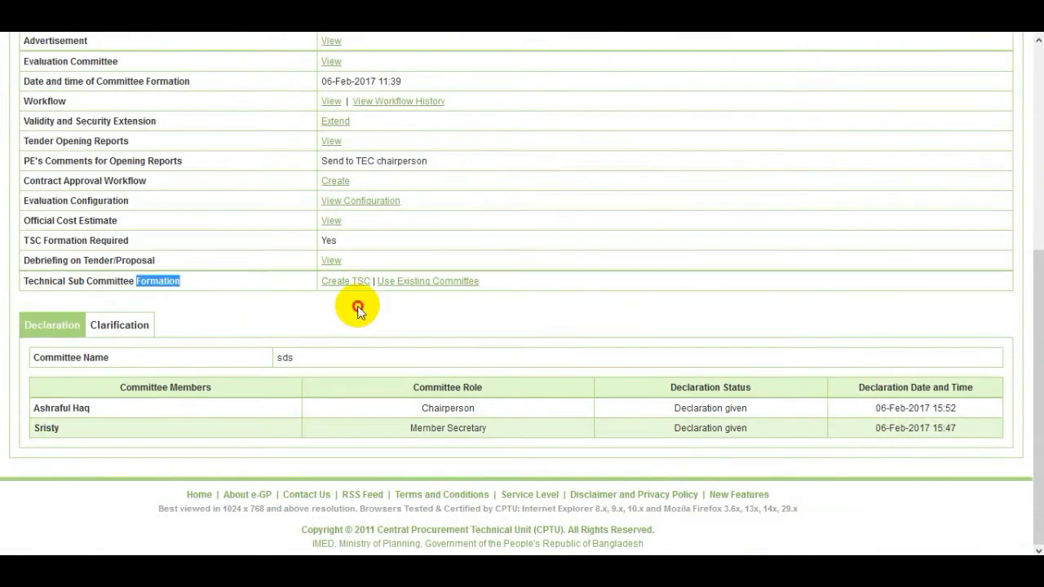
pyautogui.click(354, 303)
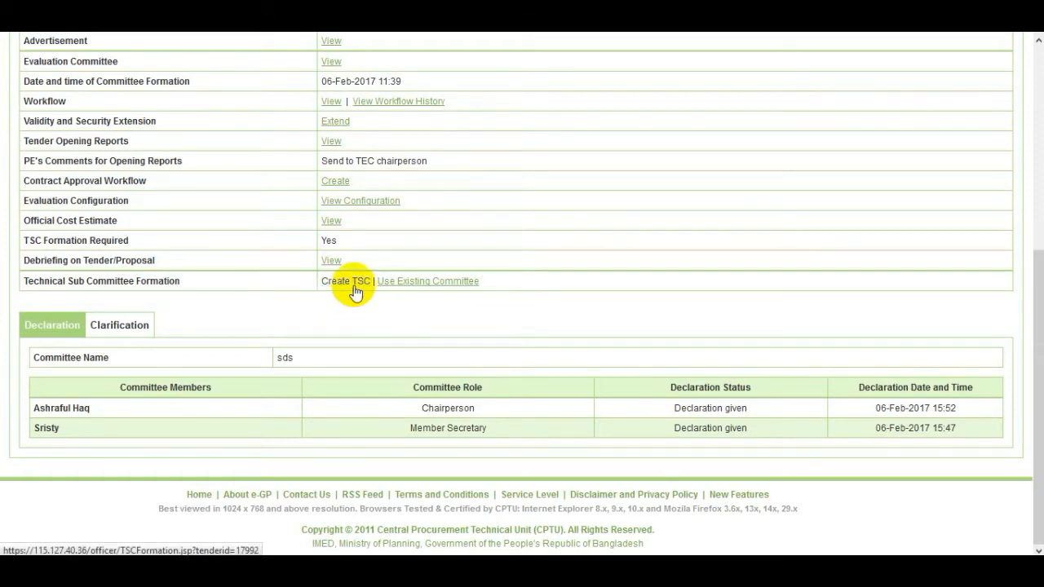
pyautogui.click(355, 287)
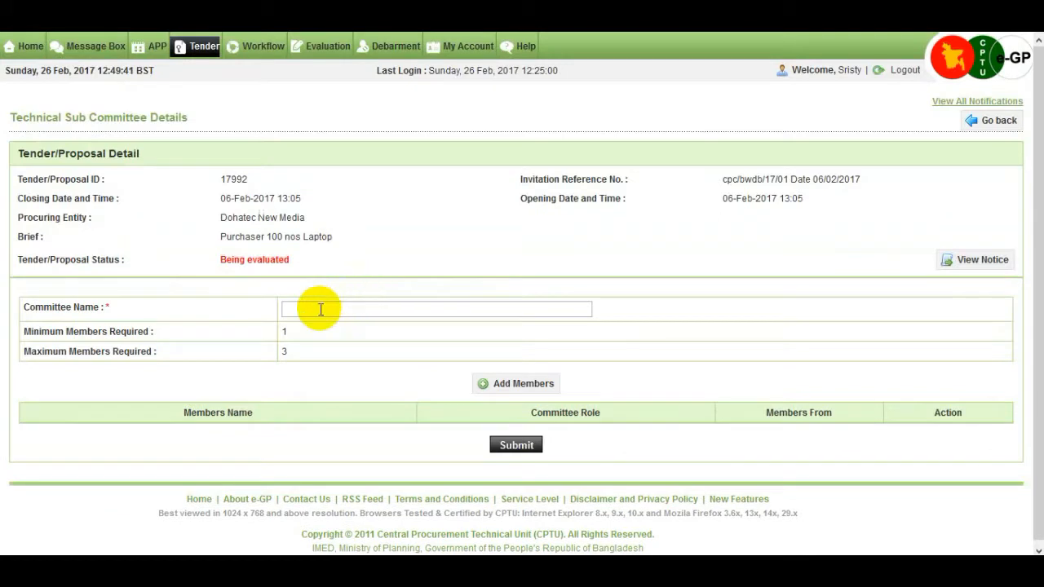
# Name the committee 'Technical-Sub committe', add one same-PE member as Chairperson, and submit
pyautogui.click(321, 309)
pyautogui.write('Technical-Sub committe')
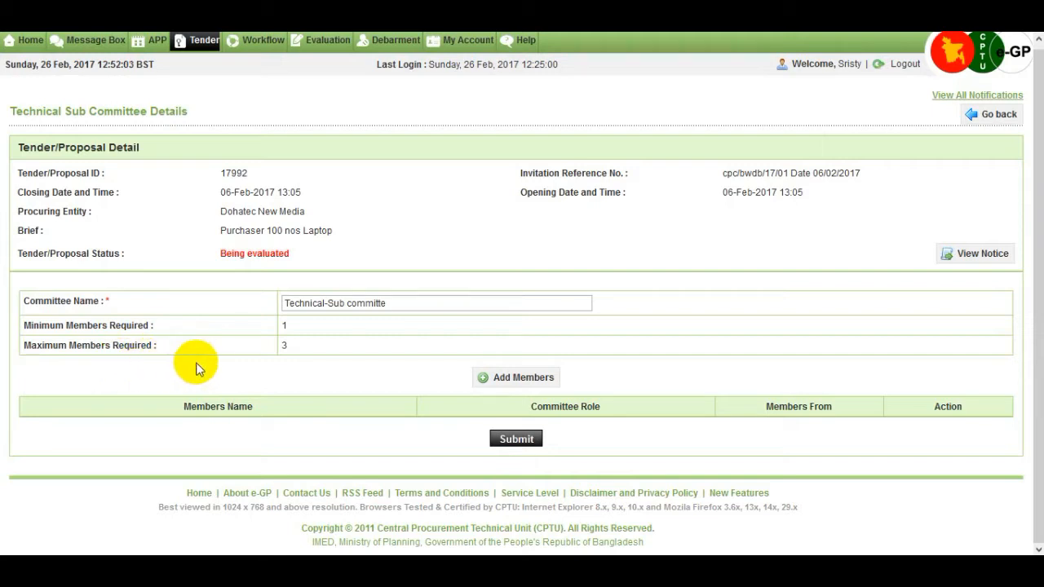
pyautogui.click(522, 378)
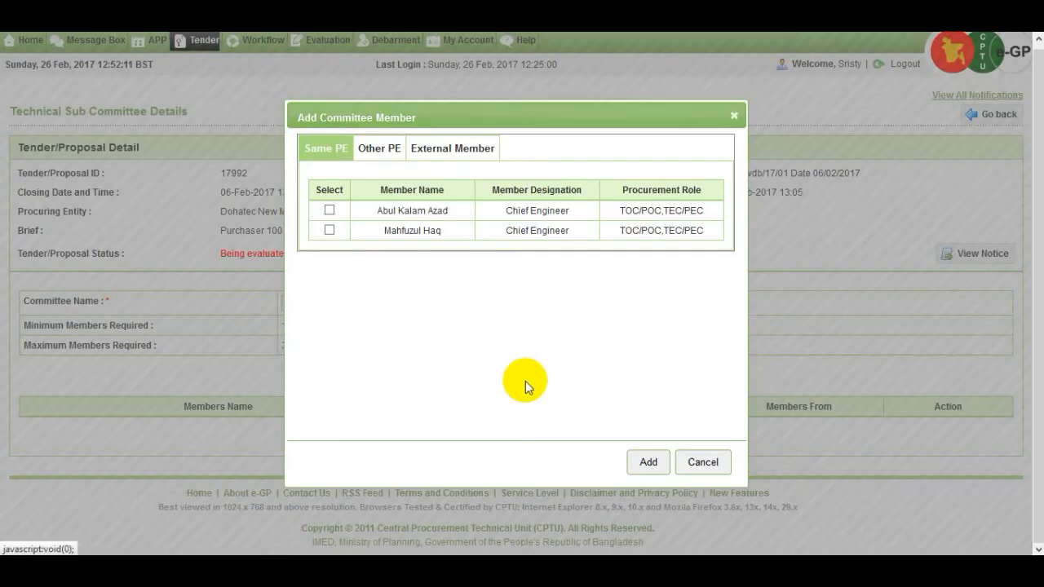
pyautogui.click(329, 212)
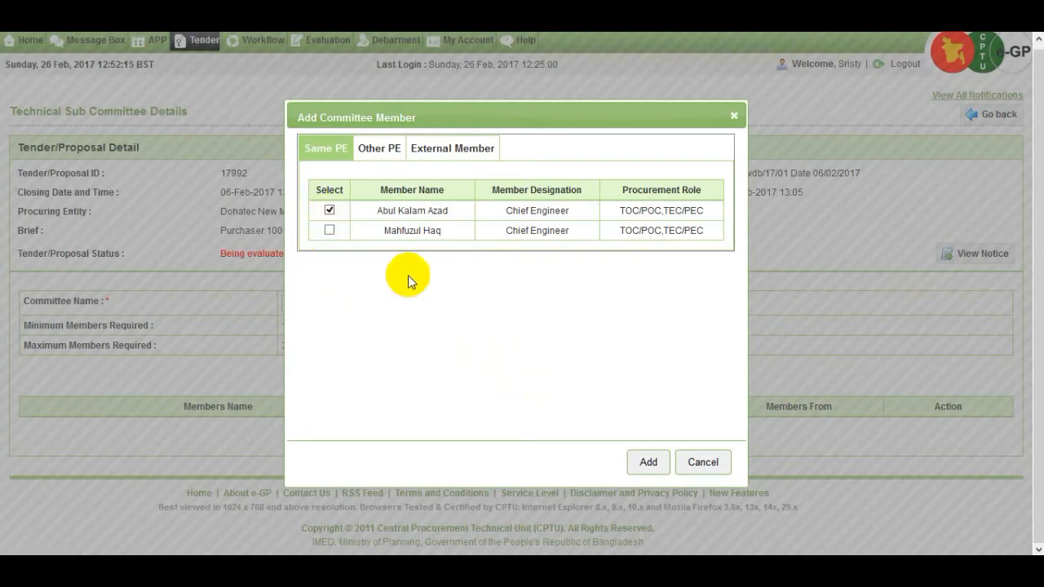
pyautogui.click(648, 462)
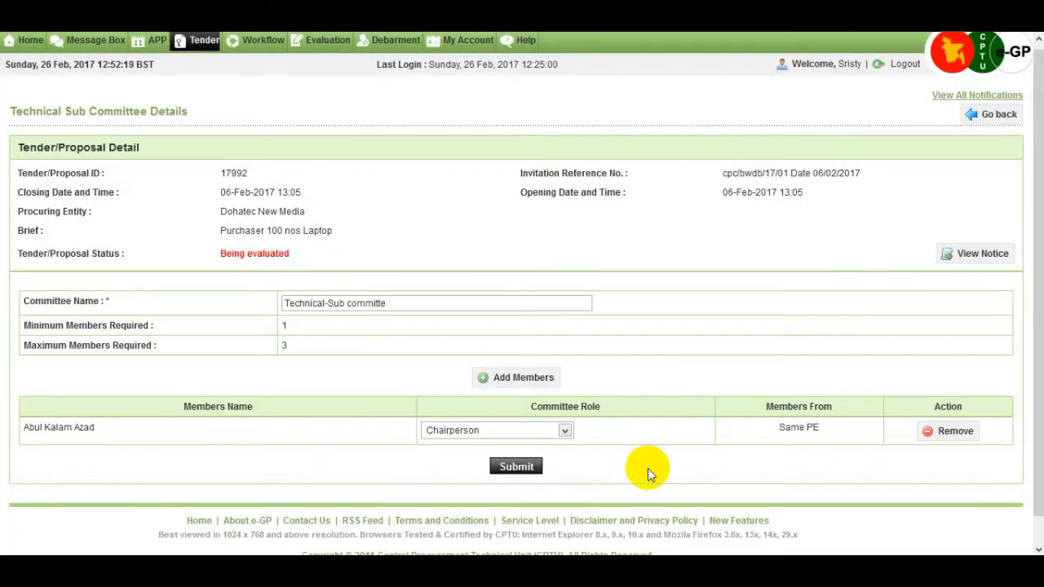
pyautogui.scroll(-1, 648, 469)
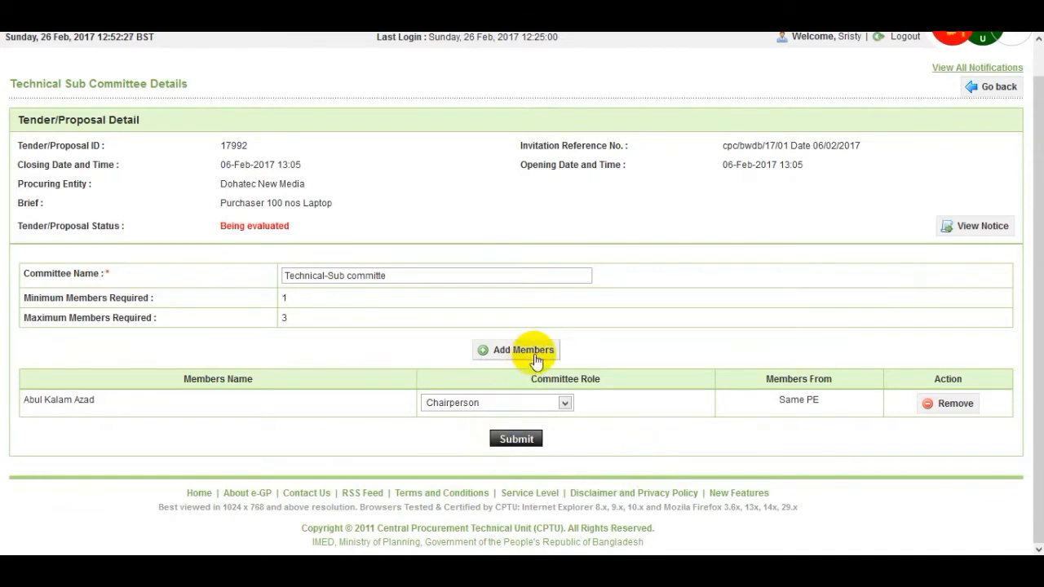
pyautogui.click(527, 444)
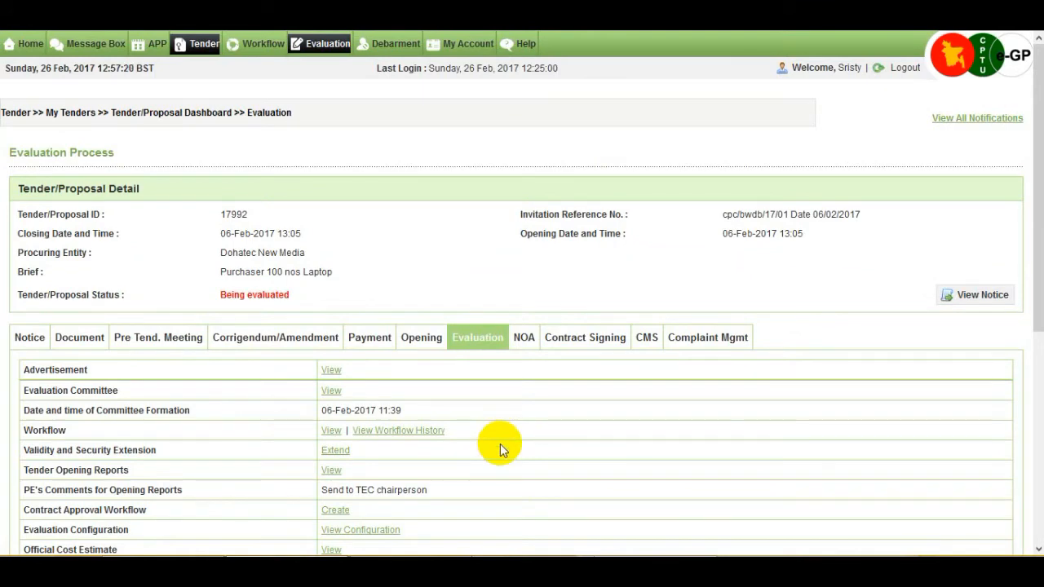
# Start a workflow via the Workflow 'Create' link beside Technical Sub Committee Formation
pyautogui.scroll(-2, 500, 443)
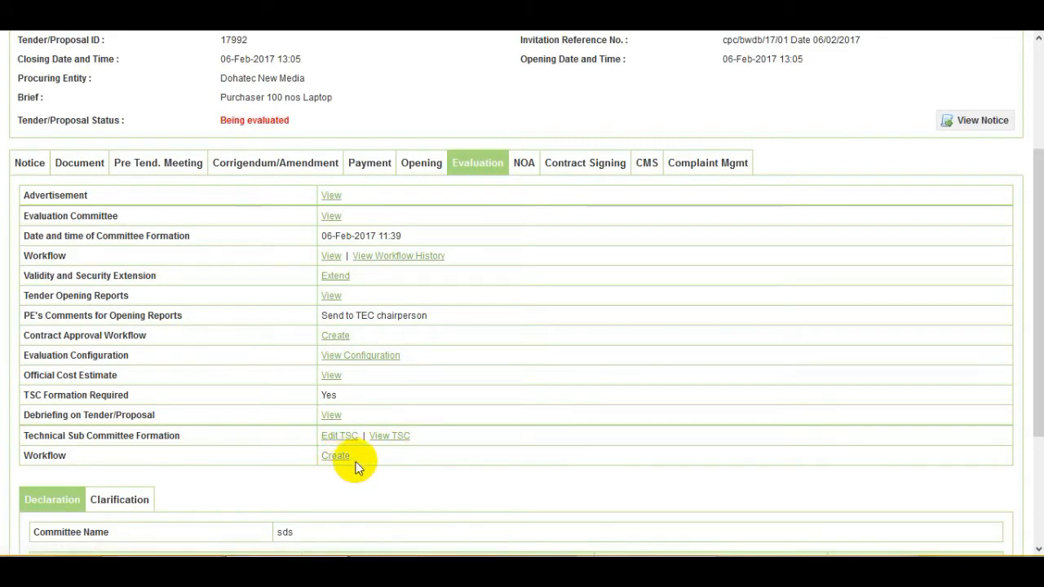
pyautogui.click(409, 457)
pyautogui.click(335, 456)
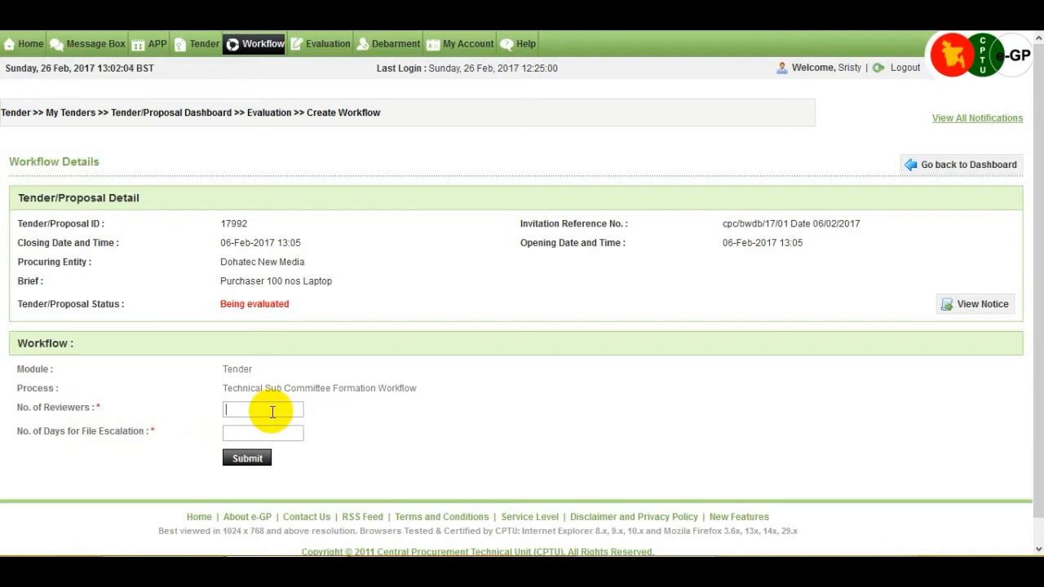
# Set 0 reviewers and 0 escalation days, make HOPE the approver, and submit the workflow
pyautogui.write('0')
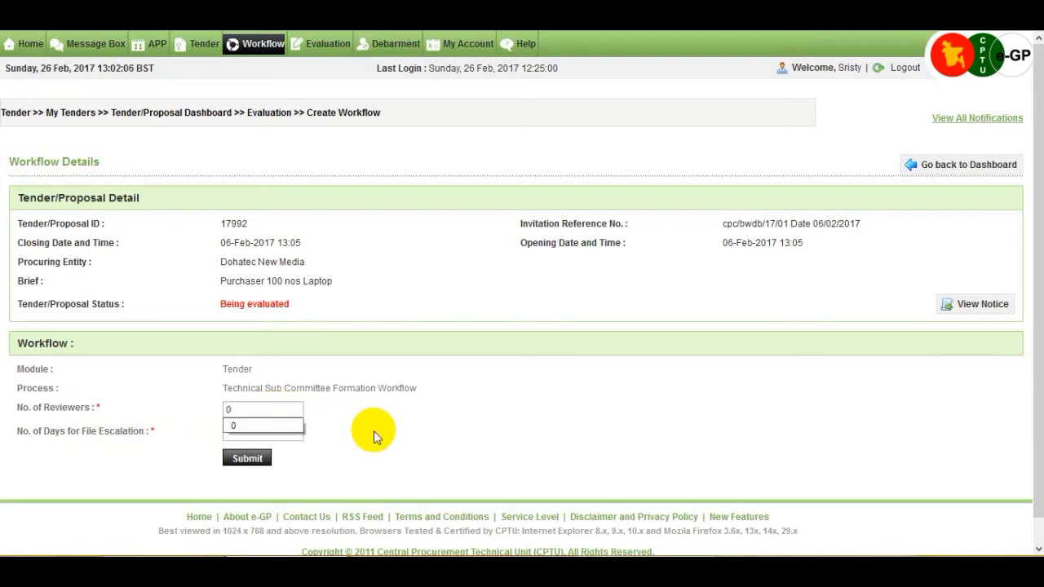
pyautogui.click(374, 435)
pyautogui.click(245, 437)
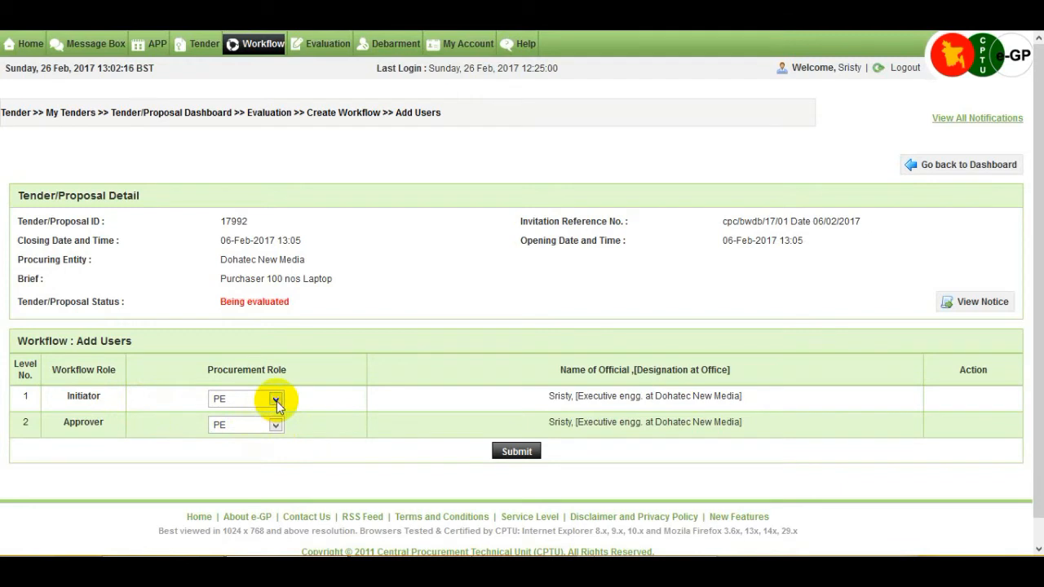
pyautogui.click(276, 425)
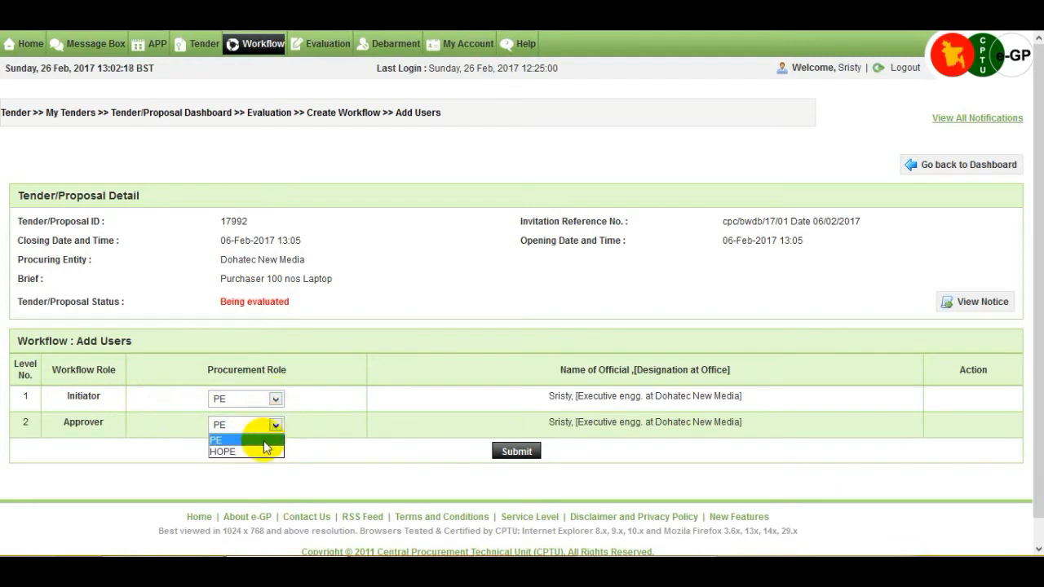
pyautogui.click(264, 441)
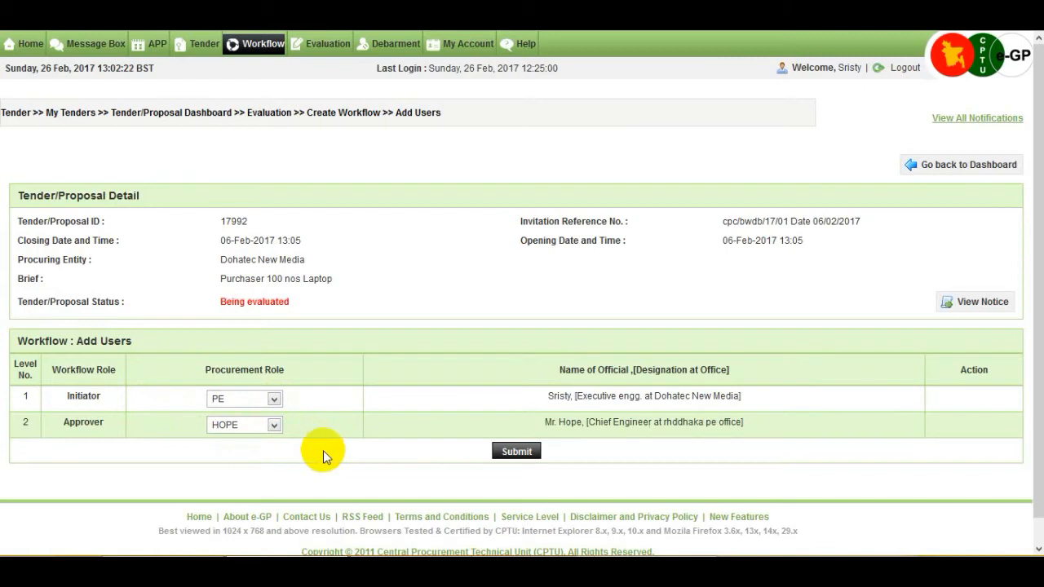
pyautogui.click(509, 454)
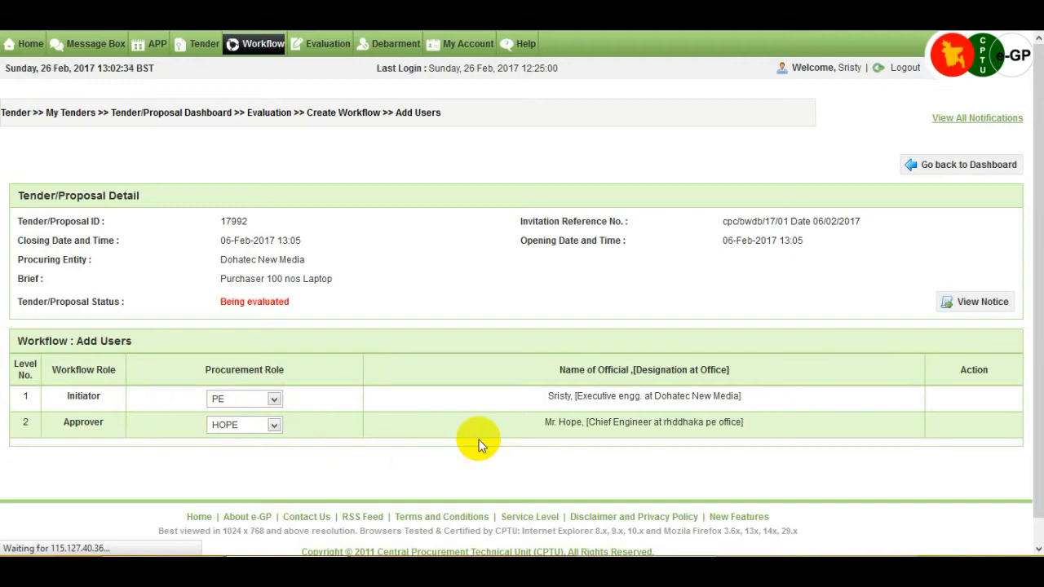
# Open the TSC formation workflow file through 'Process file in Workflow'
pyautogui.scroll(-1, 481, 440)
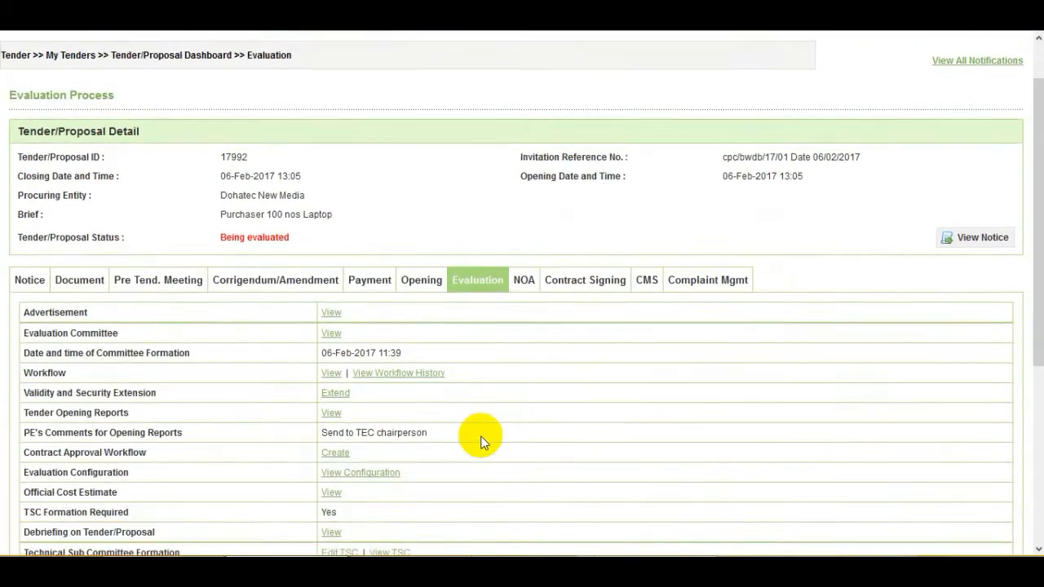
pyautogui.scroll(-3, 482, 441)
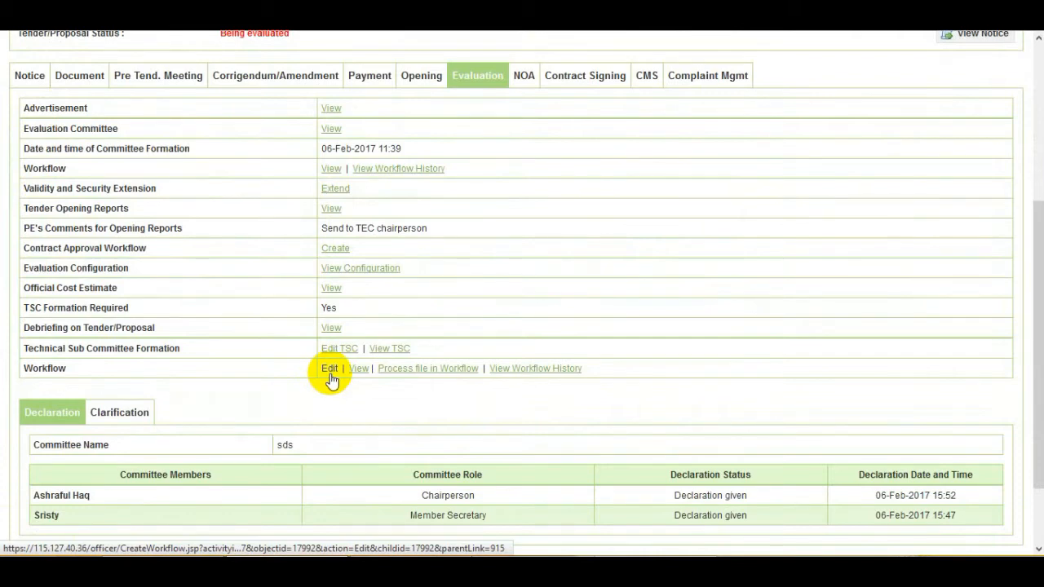
pyautogui.click(404, 372)
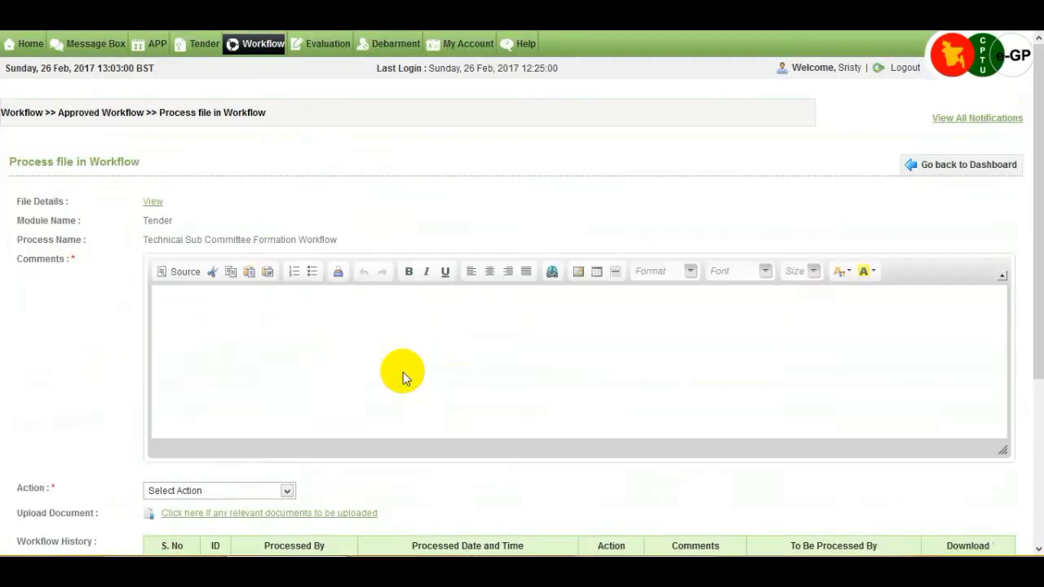
# Forward the file to the approver with comment 'ok', dismissing the double-click alert
pyautogui.scroll(-1, 403, 372)
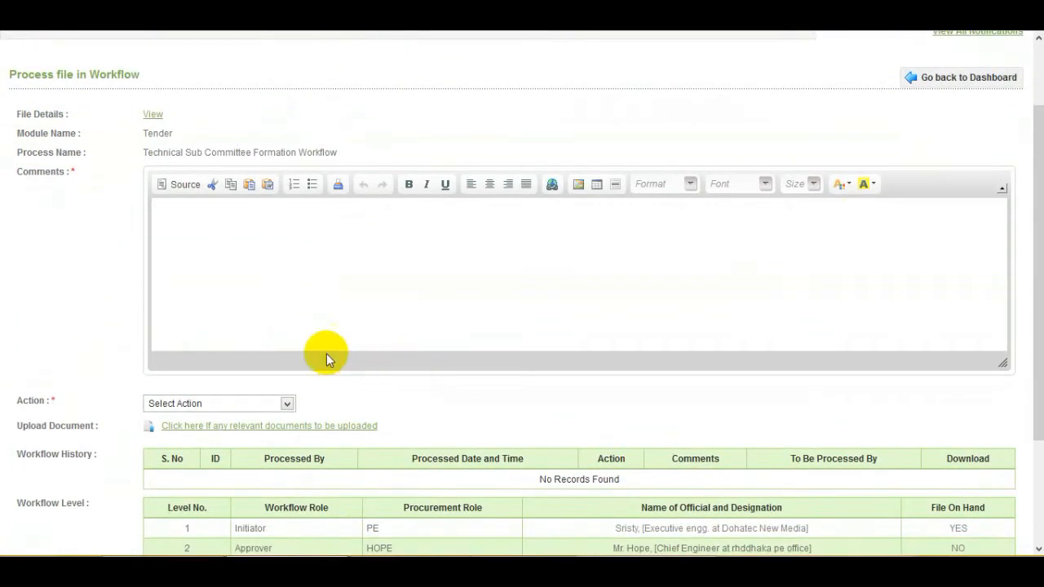
pyautogui.click(249, 230)
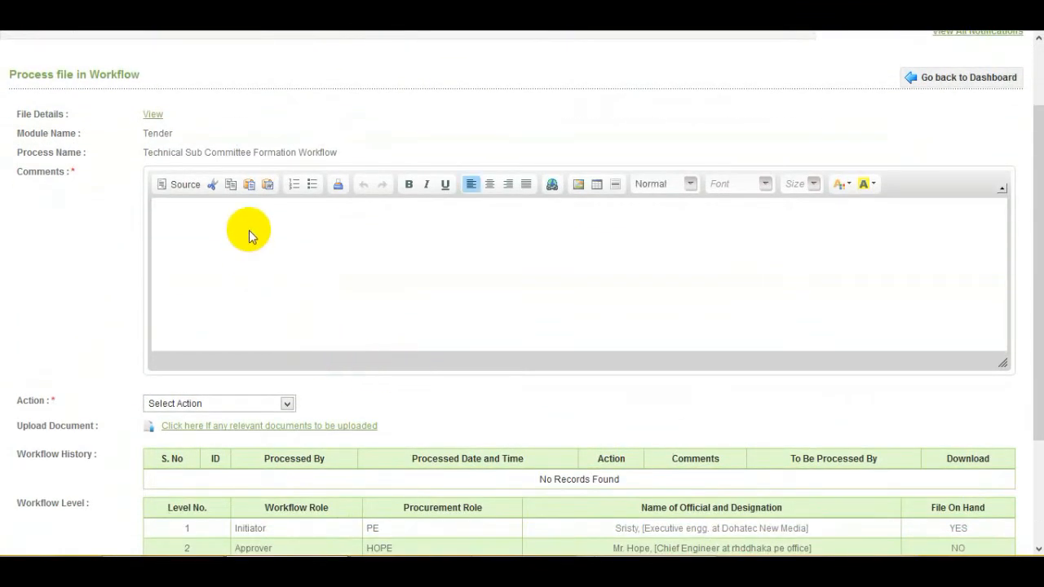
pyautogui.write('ok')
pyautogui.click(288, 392)
pyautogui.click(290, 393)
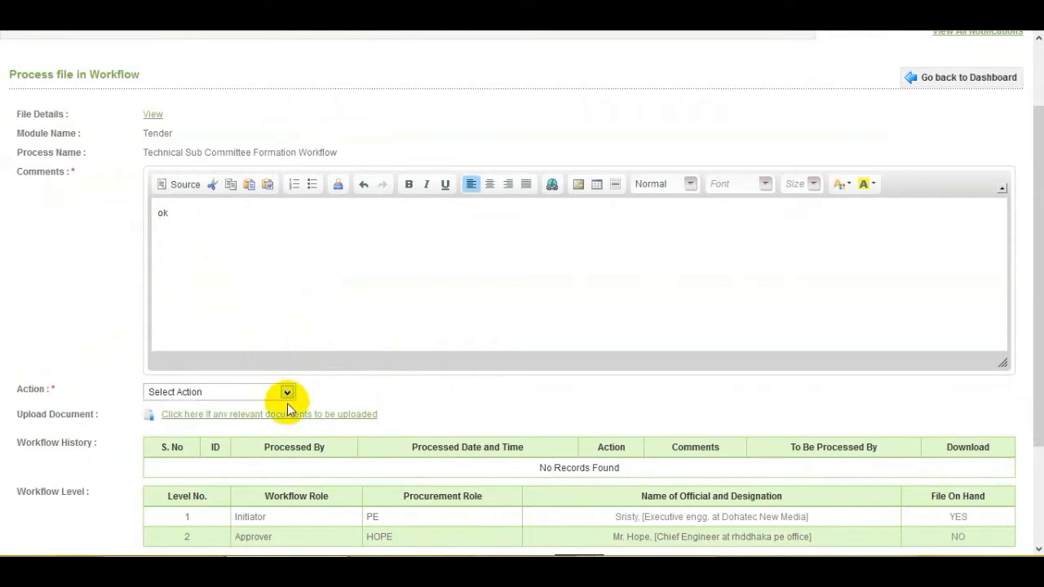
pyautogui.click(288, 393)
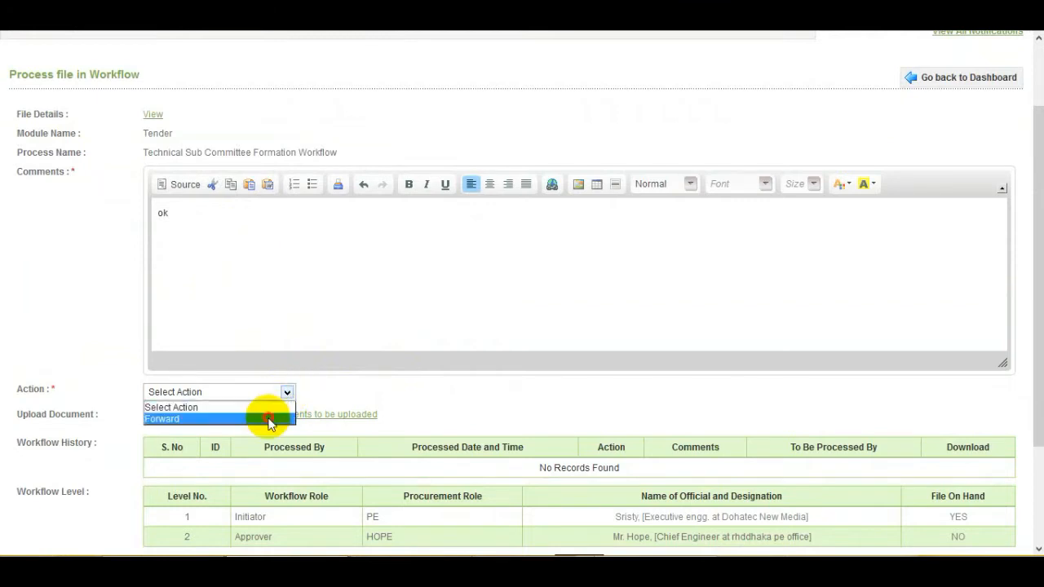
pyautogui.click(269, 419)
pyautogui.scroll(-2, 341, 398)
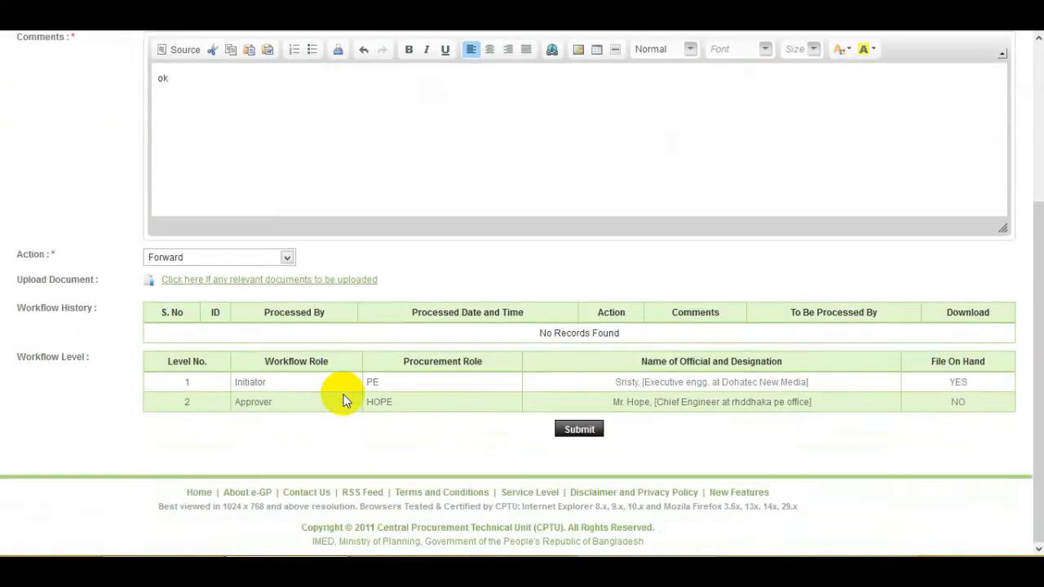
pyautogui.doubleClick(579, 433)
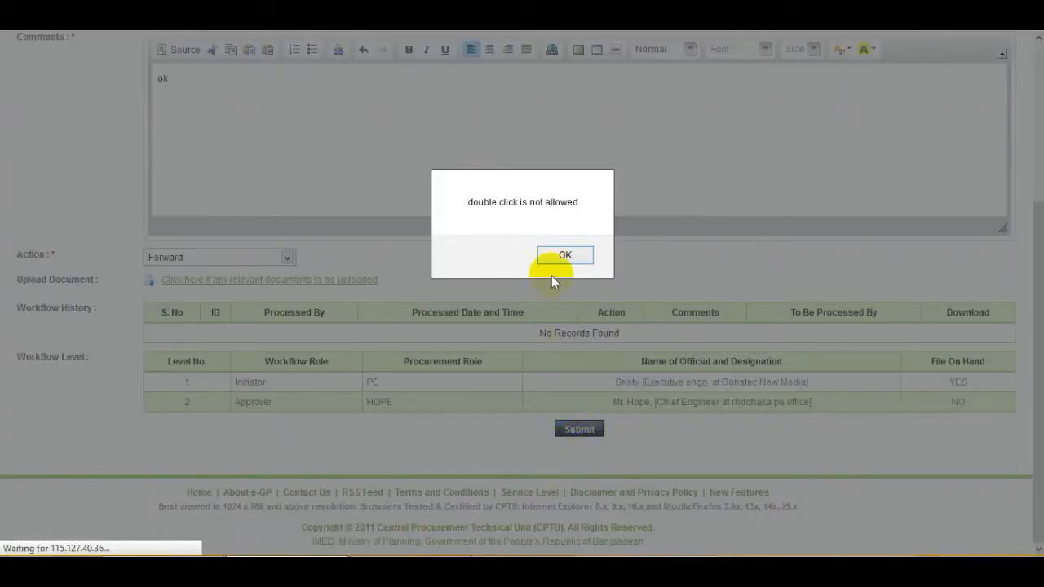
pyautogui.click(563, 257)
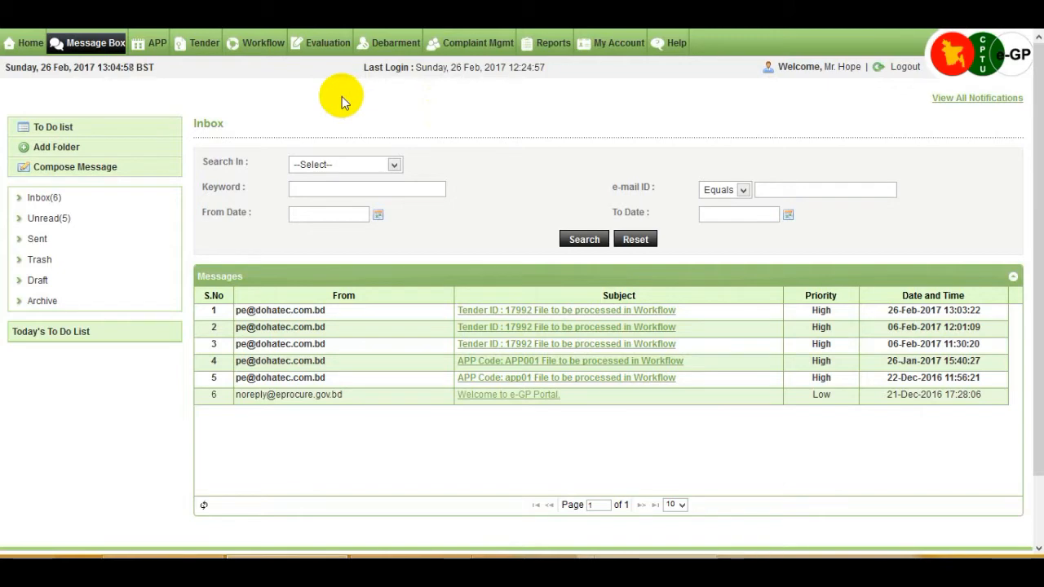
# From Workflow > Pending task, process tender 17992's Technical Sub Committee Formation Workflow
pyautogui.moveTo(263, 49)
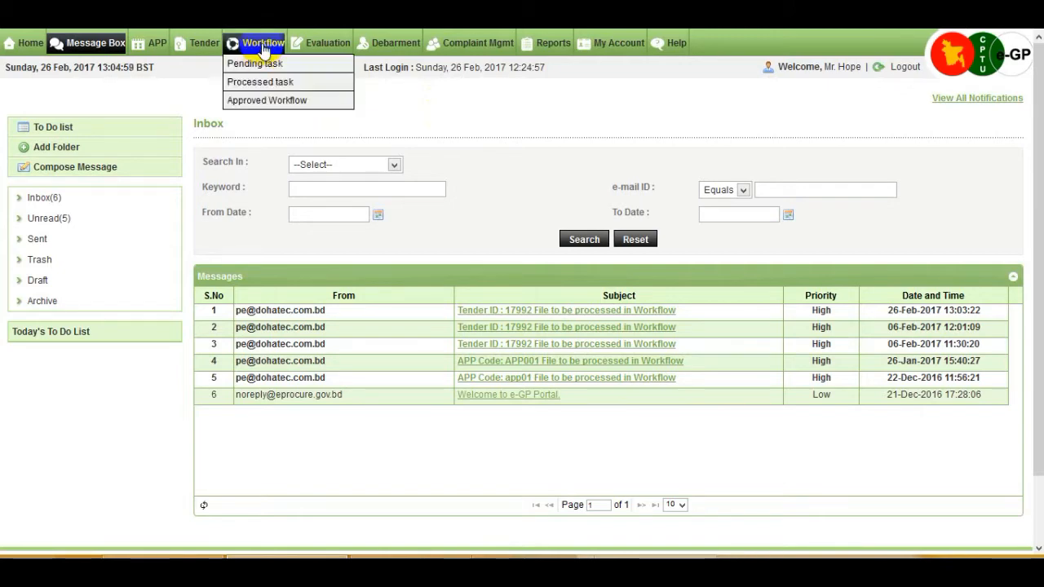
pyautogui.click(300, 72)
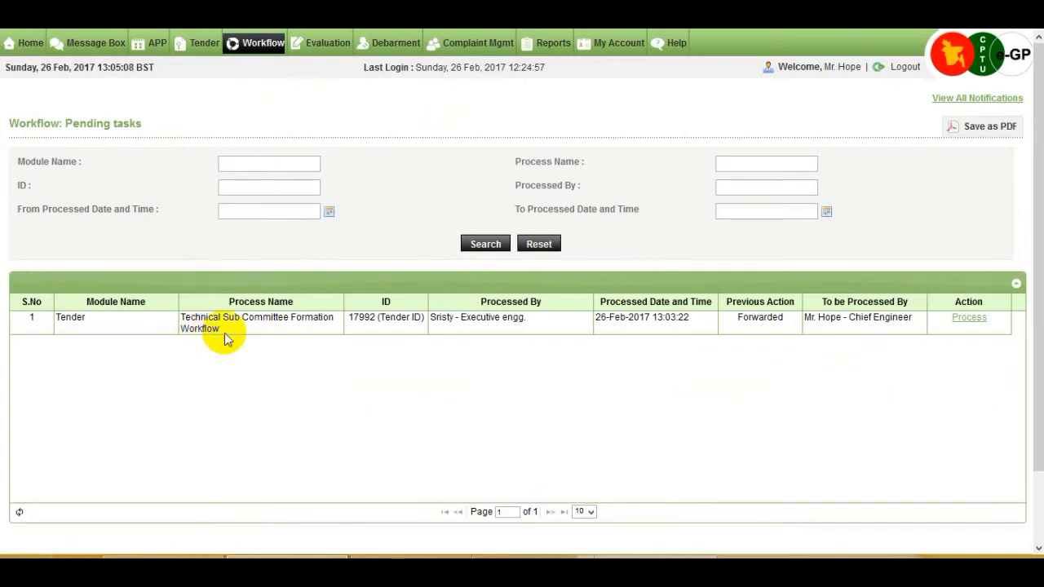
pyautogui.click(976, 319)
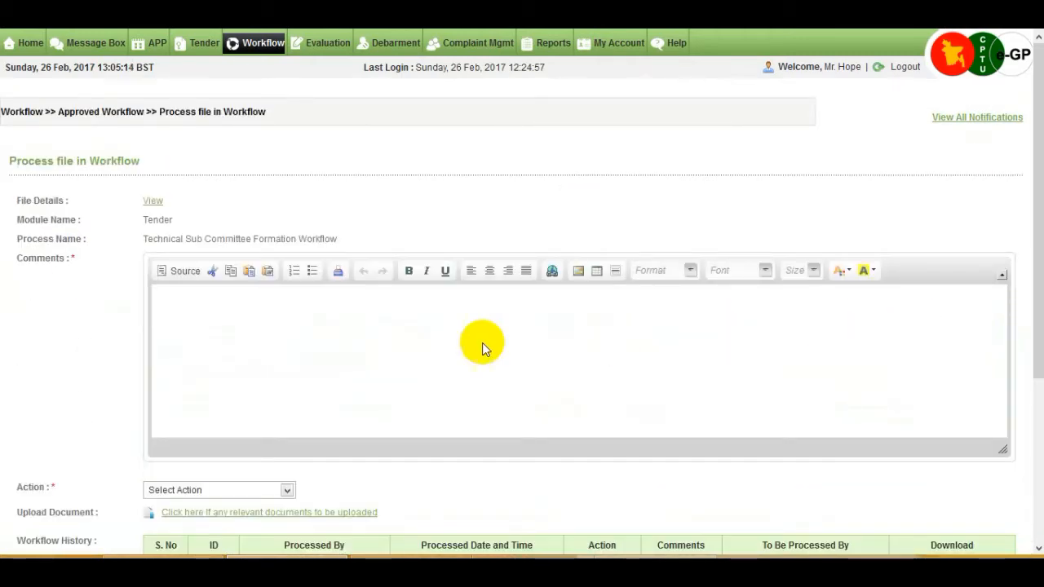
# Enter the comment 'ok', set the action to Approve and submit the TSC formation workflow
pyautogui.click(230, 306)
pyautogui.write('ok')
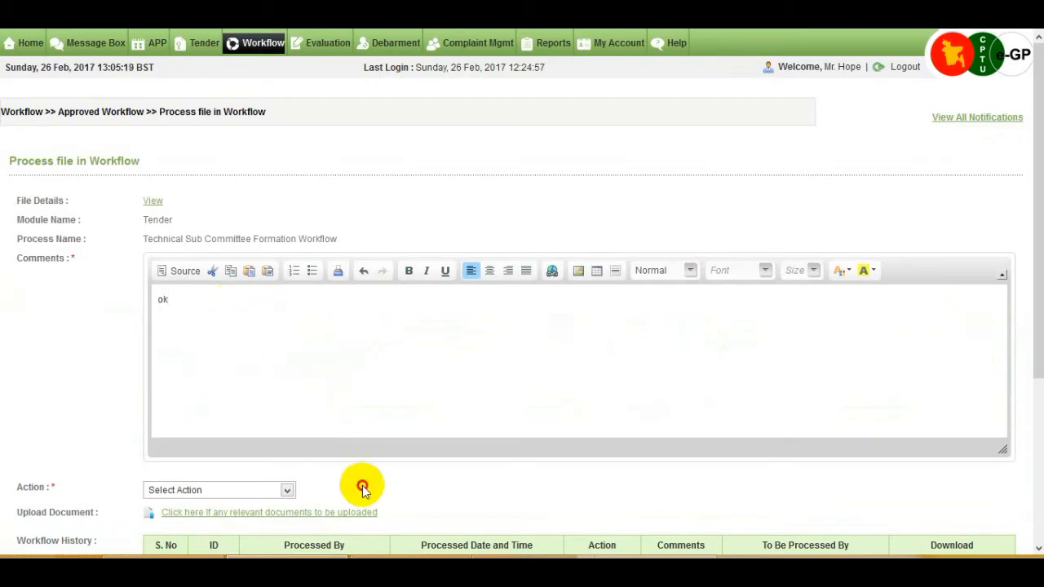
pyautogui.scroll(-3, 361, 478)
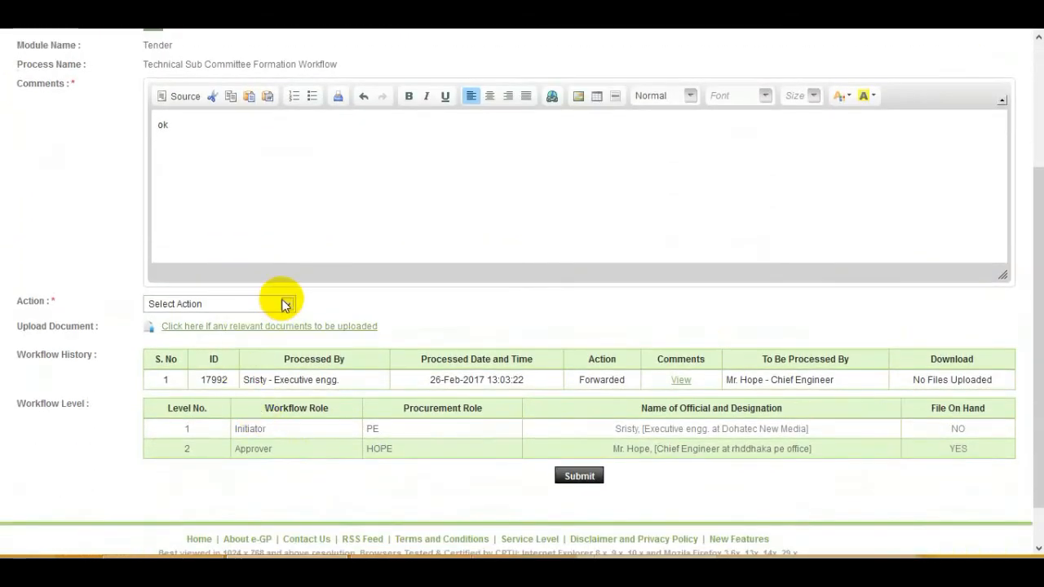
pyautogui.click(285, 305)
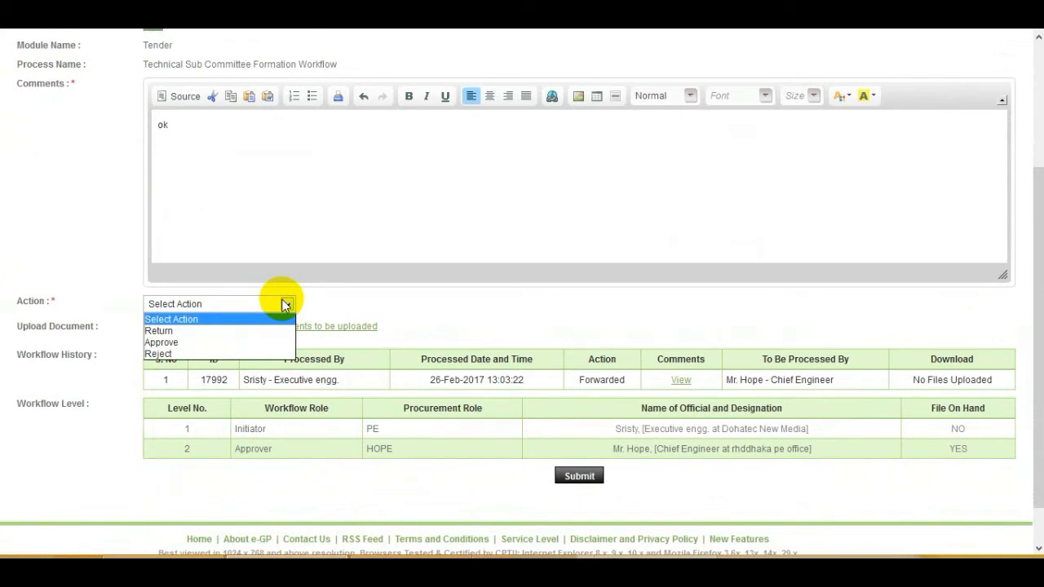
pyautogui.click(271, 340)
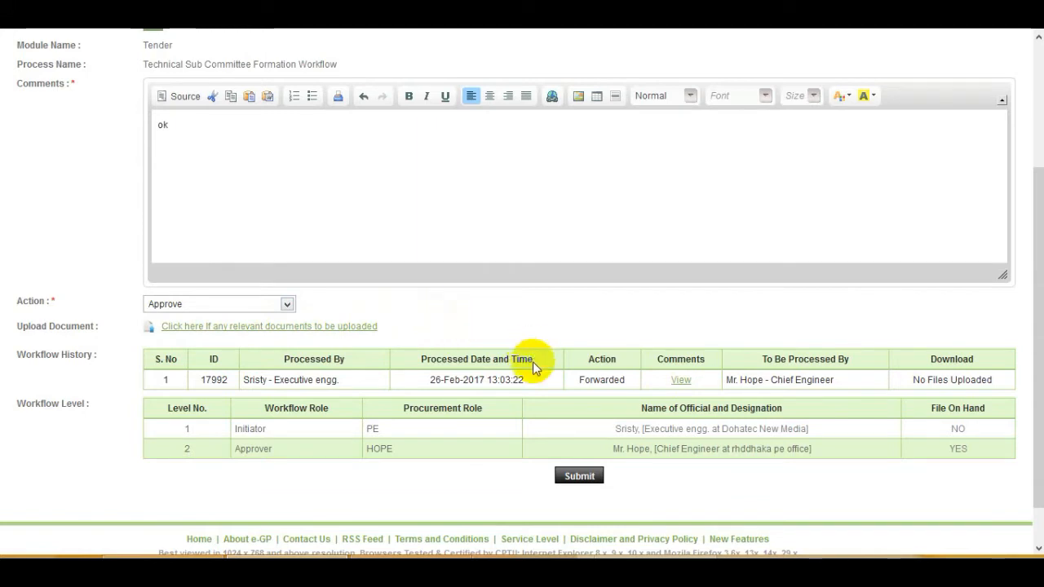
pyautogui.scroll(-1, 522, 408)
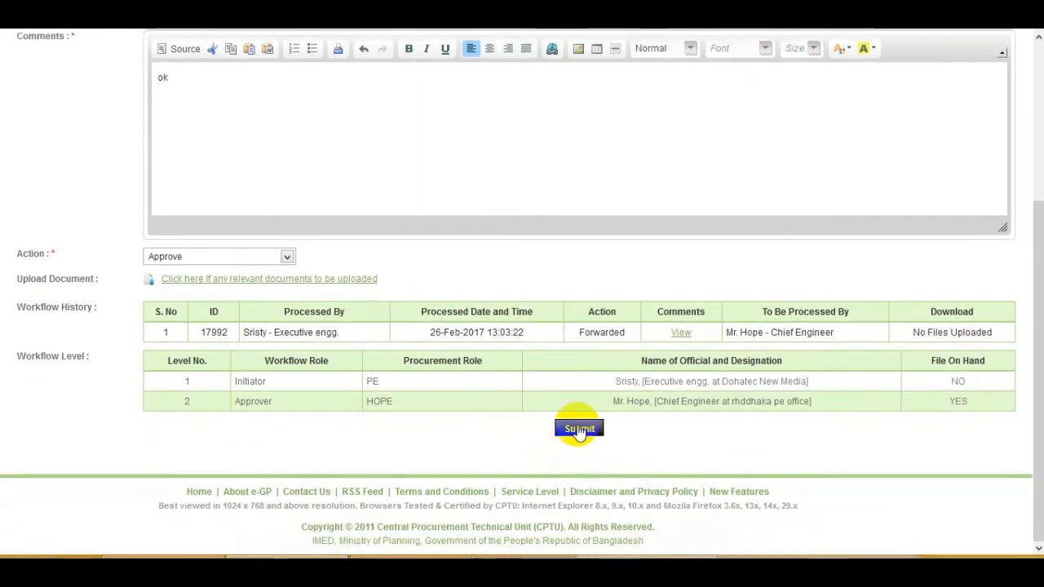
pyautogui.click(579, 430)
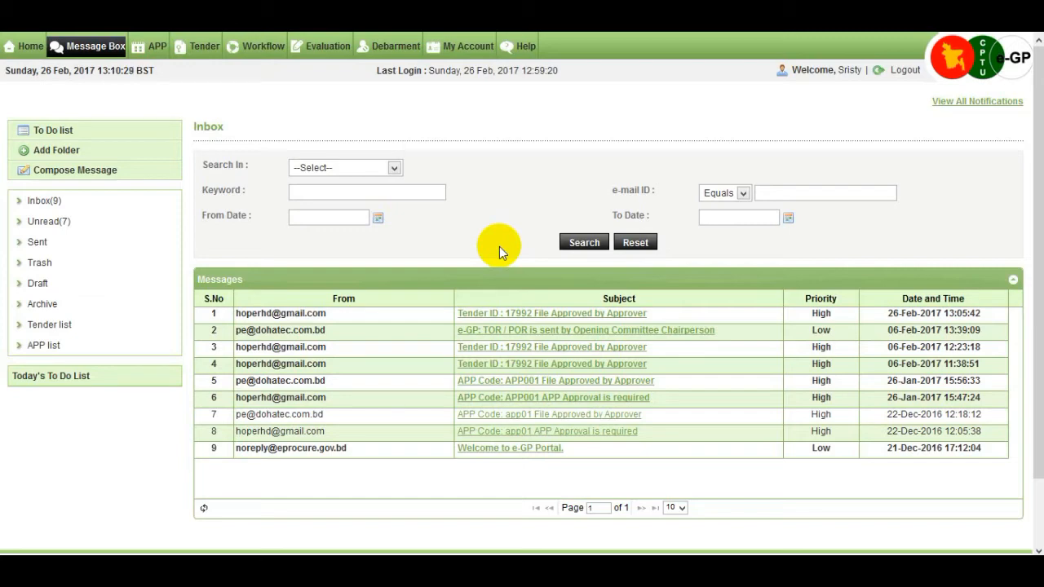
# Under My Tenders > Processing, open tender 17992's dashboard at its Evaluation tab
pyautogui.moveTo(206, 50)
pyautogui.click(211, 68)
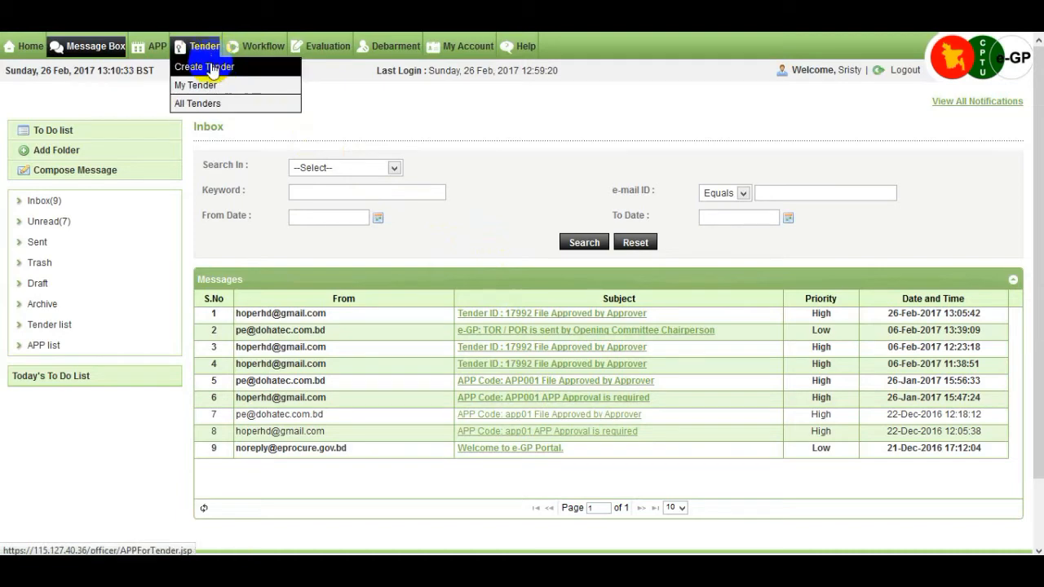
pyautogui.click(218, 86)
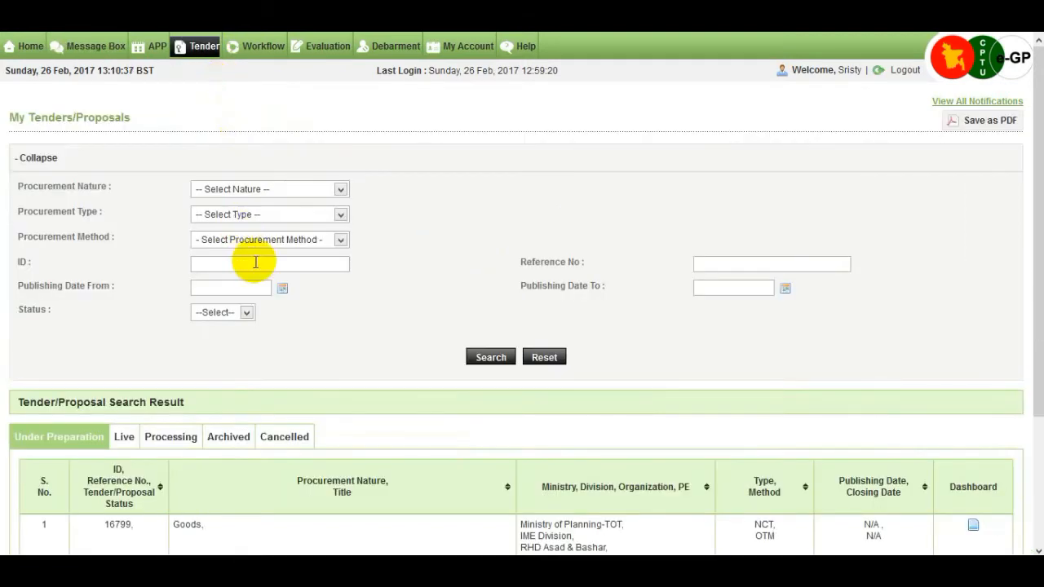
pyautogui.scroll(-2, 237, 273)
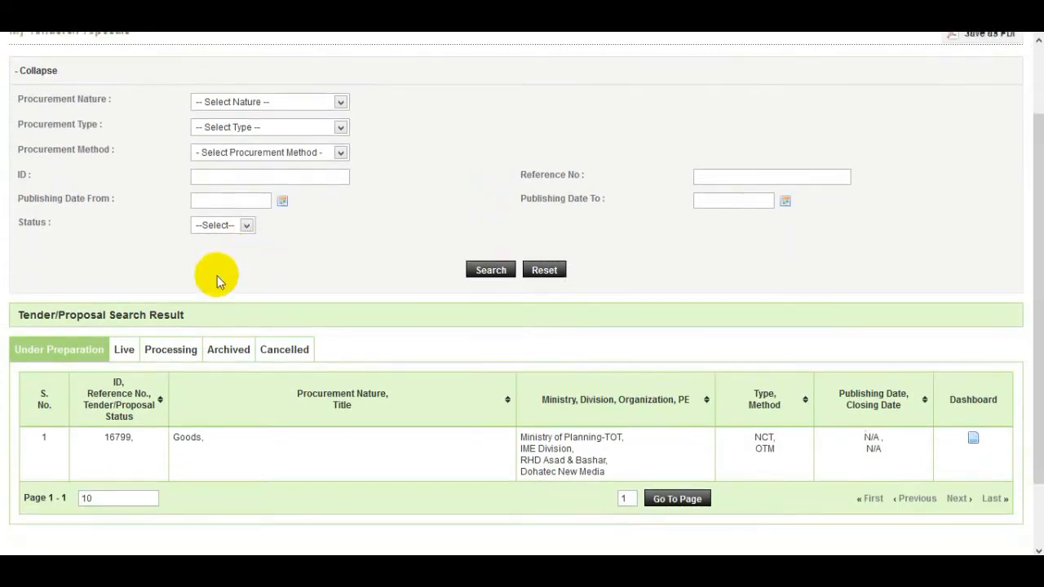
pyautogui.click(173, 352)
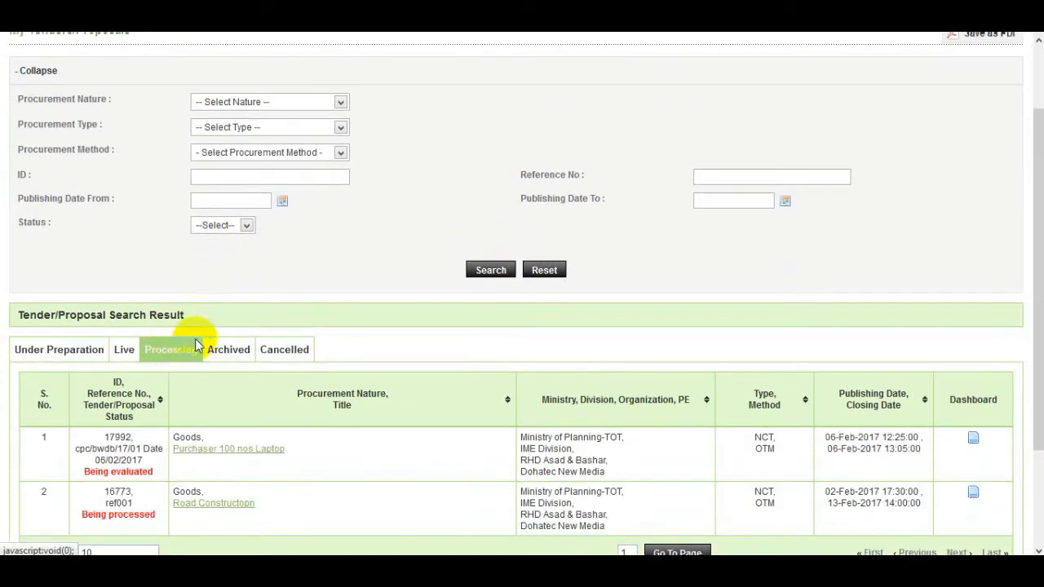
pyautogui.scroll(-2, 339, 339)
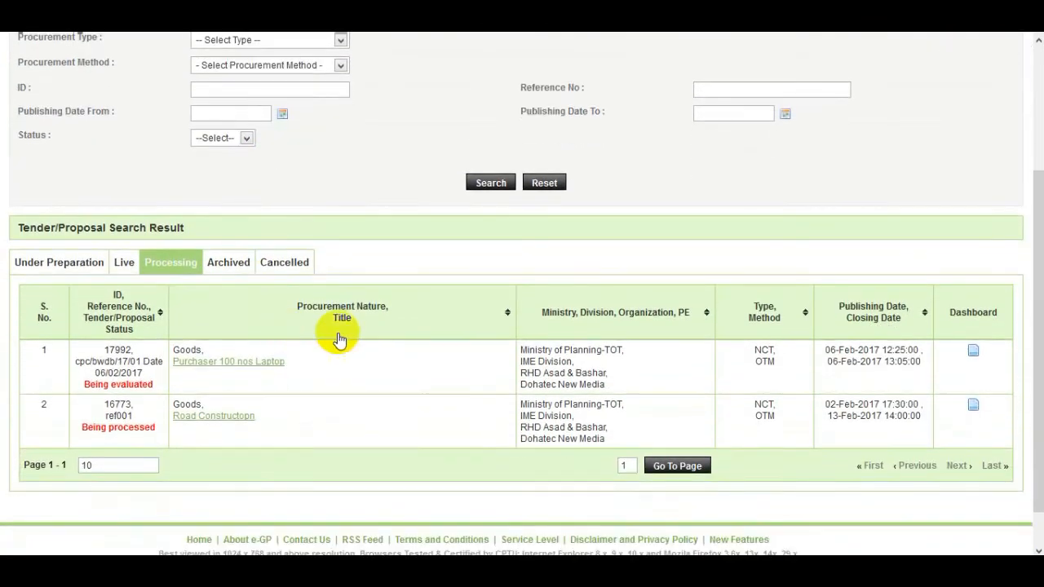
pyautogui.click(973, 353)
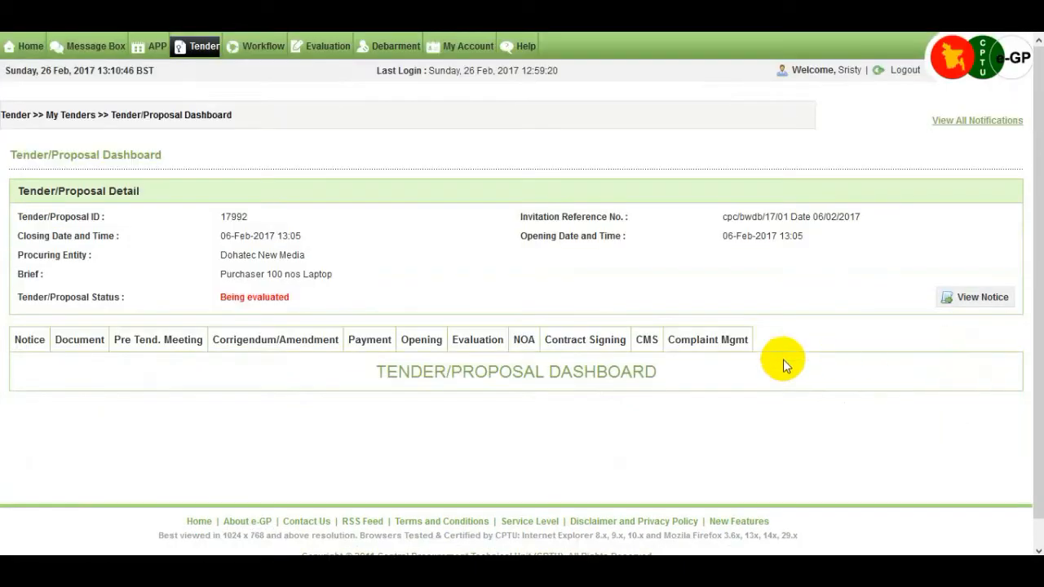
pyautogui.click(478, 342)
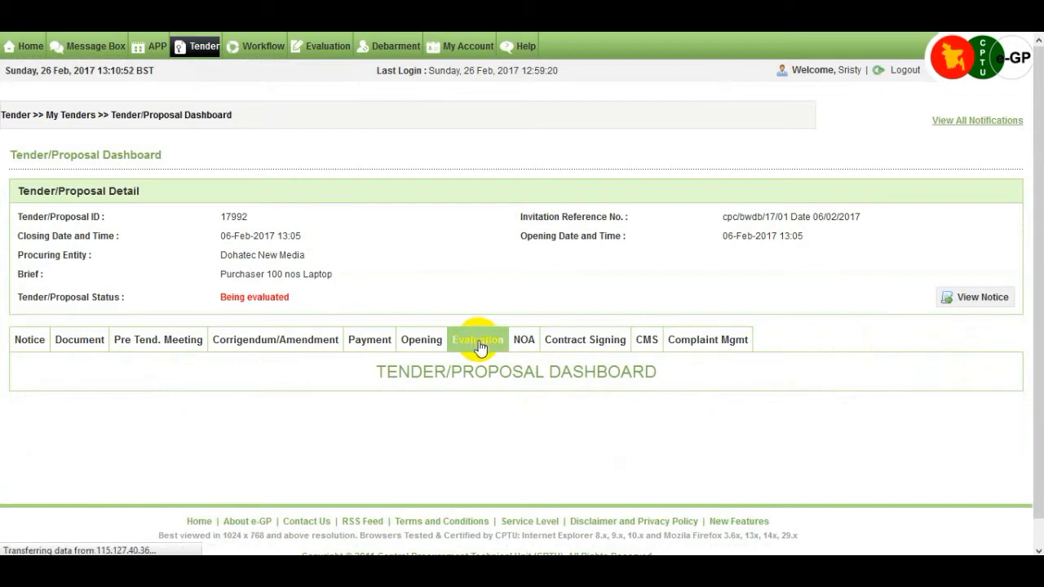
pyautogui.scroll(-3, 478, 342)
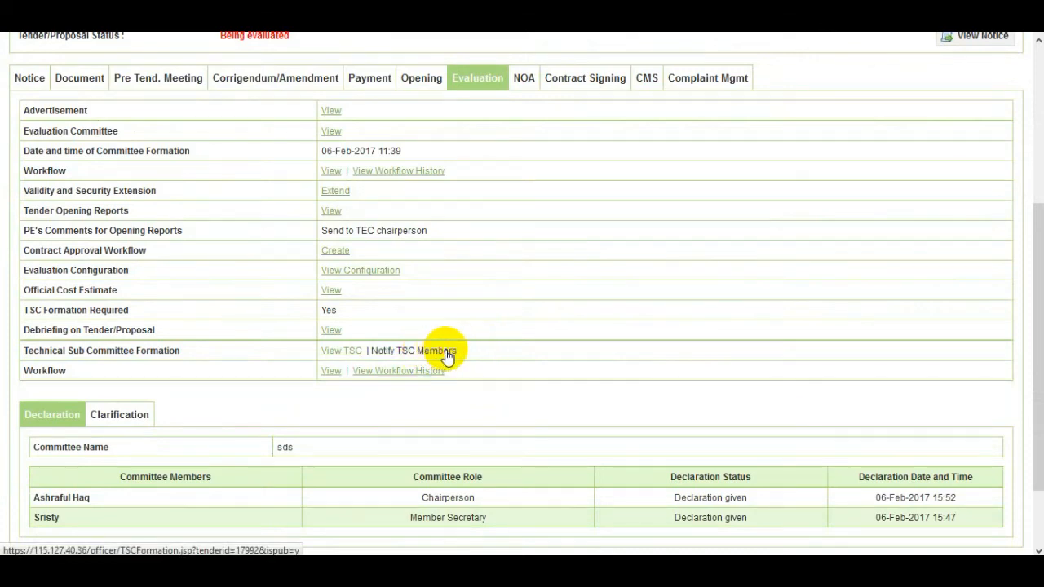
# Notify the TSC members and publish the committee with the remark 'ok'
pyautogui.click(447, 352)
pyautogui.scroll(-2, 445, 349)
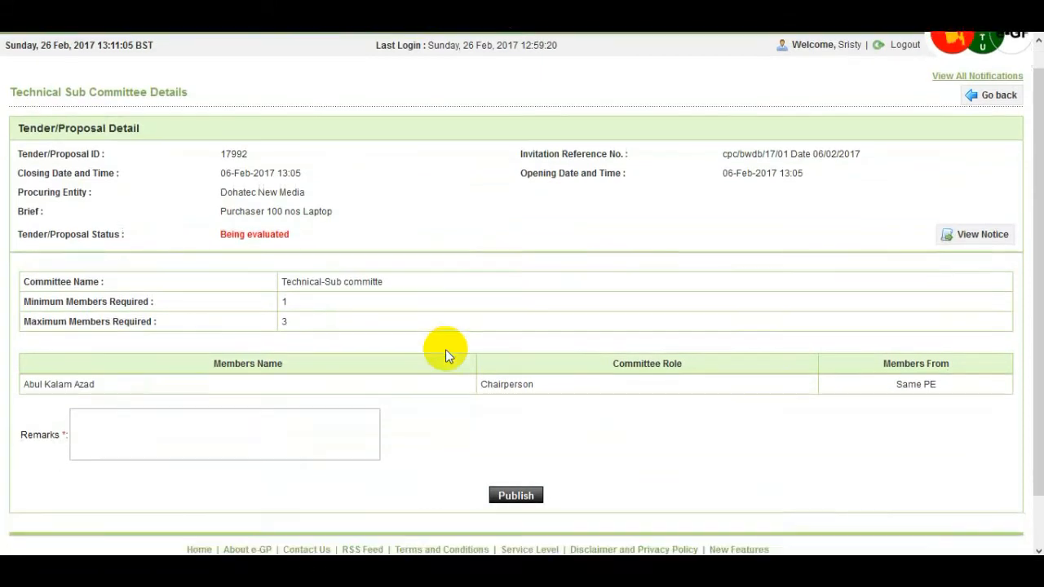
pyautogui.click(284, 371)
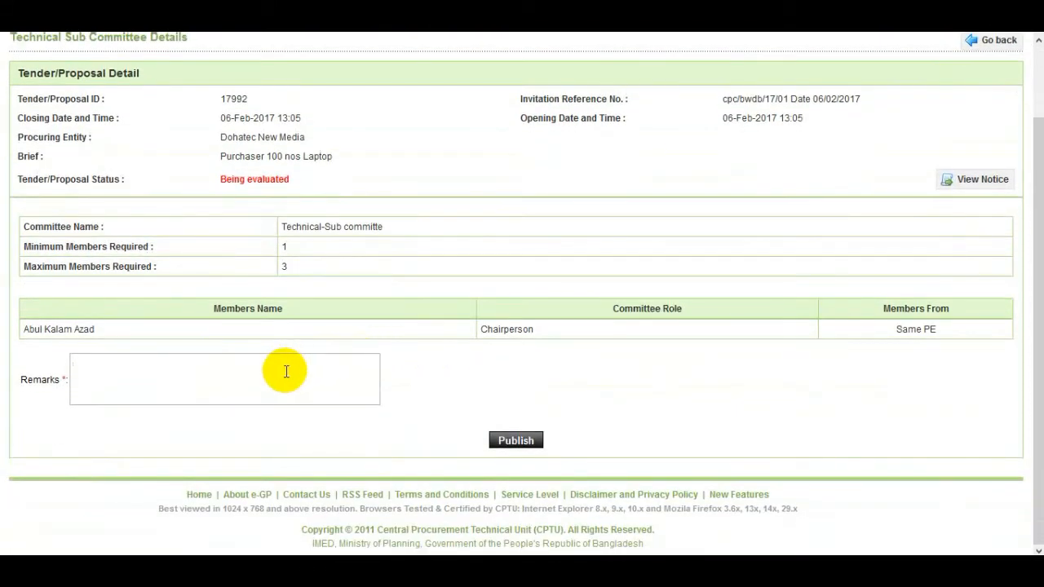
pyautogui.write('ok')
pyautogui.click(512, 442)
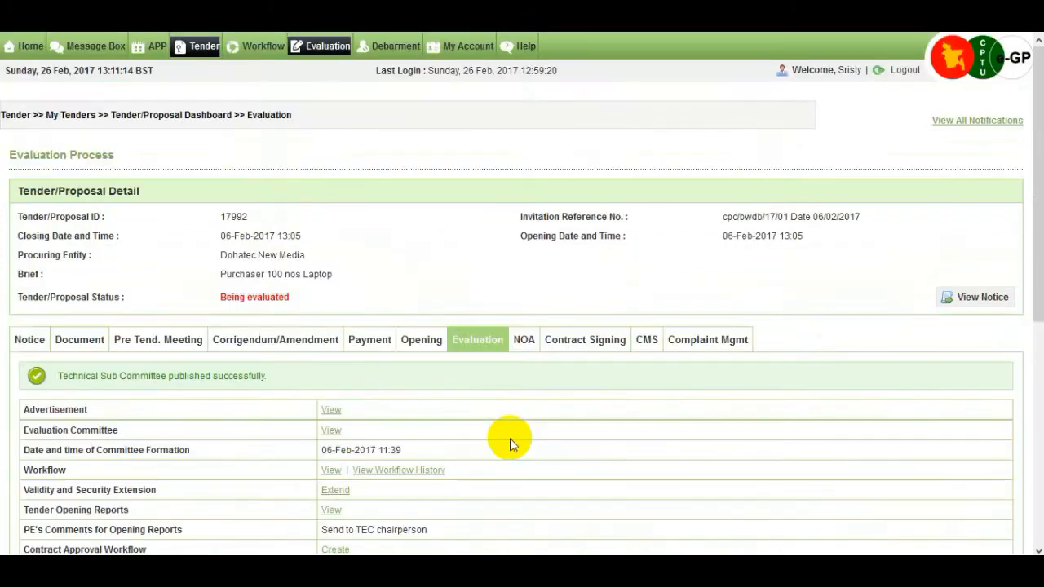
pyautogui.scroll(-1, 385, 390)
pyautogui.scroll(-1, 385, 390)
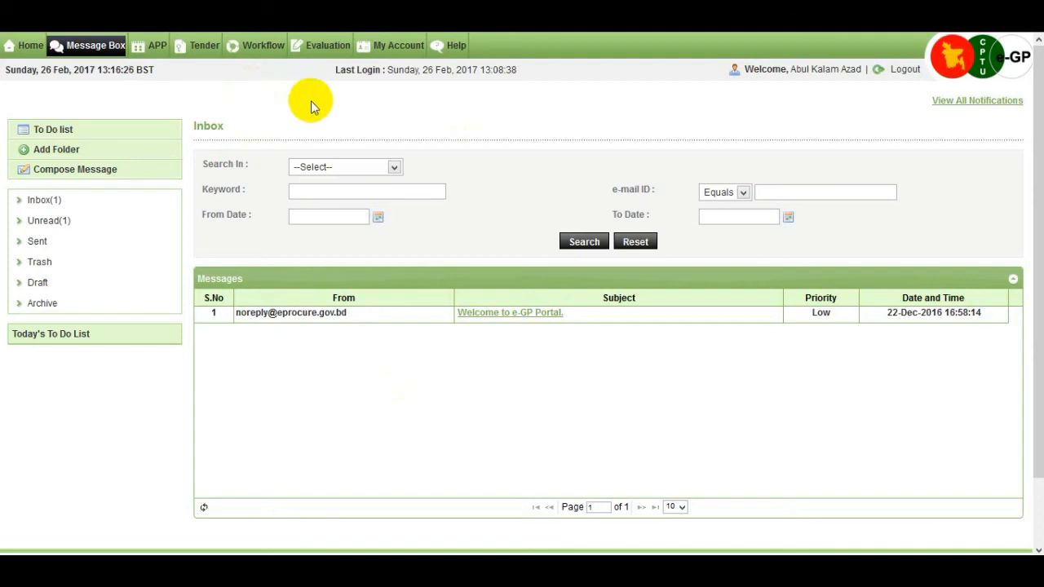
# From Evaluation > Tech. Sub. Committee, open the TSC dashboard for tender 17992
pyautogui.moveTo(341, 50)
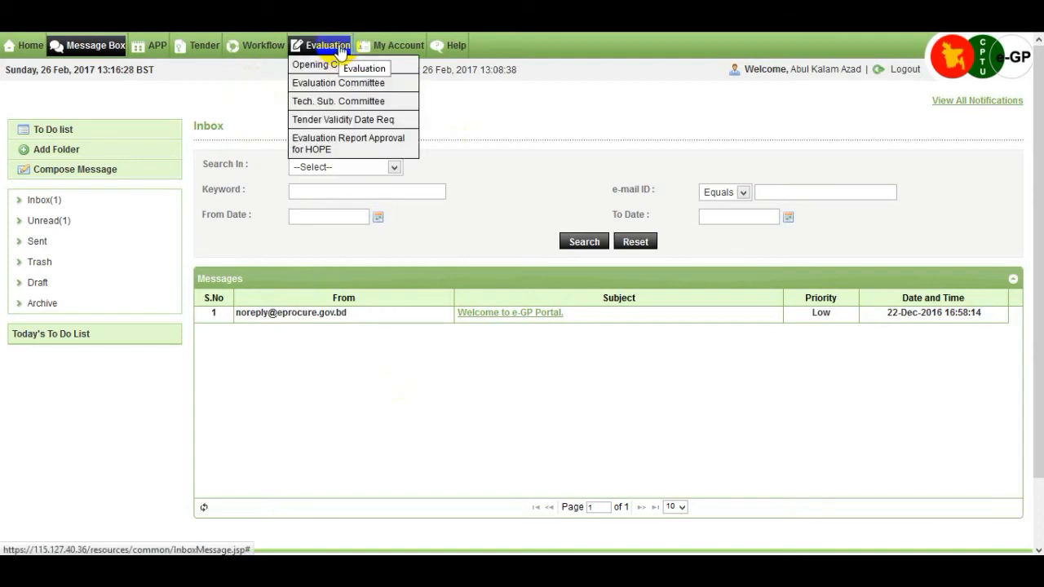
pyautogui.click(400, 102)
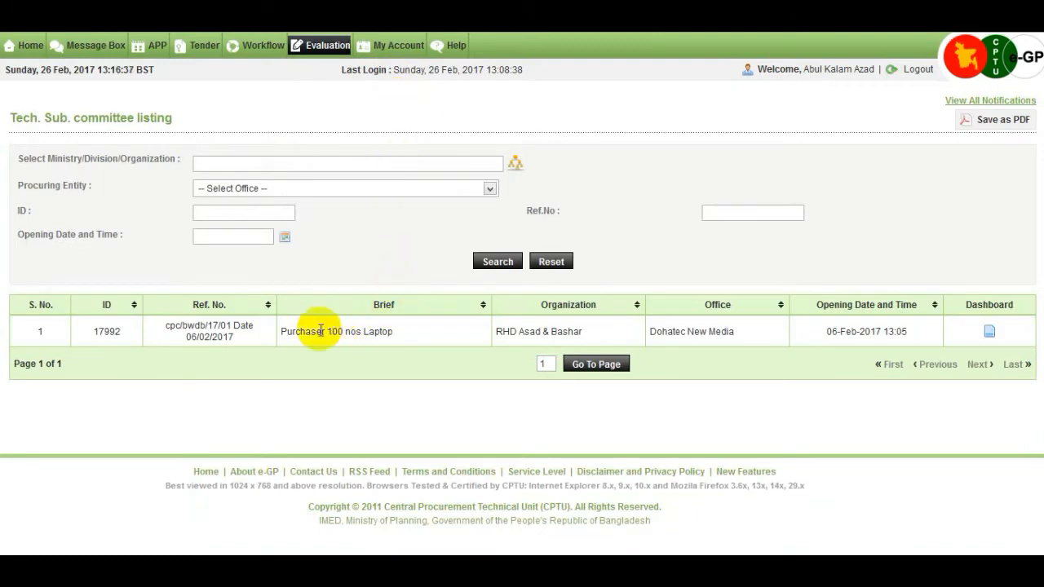
pyautogui.click(990, 336)
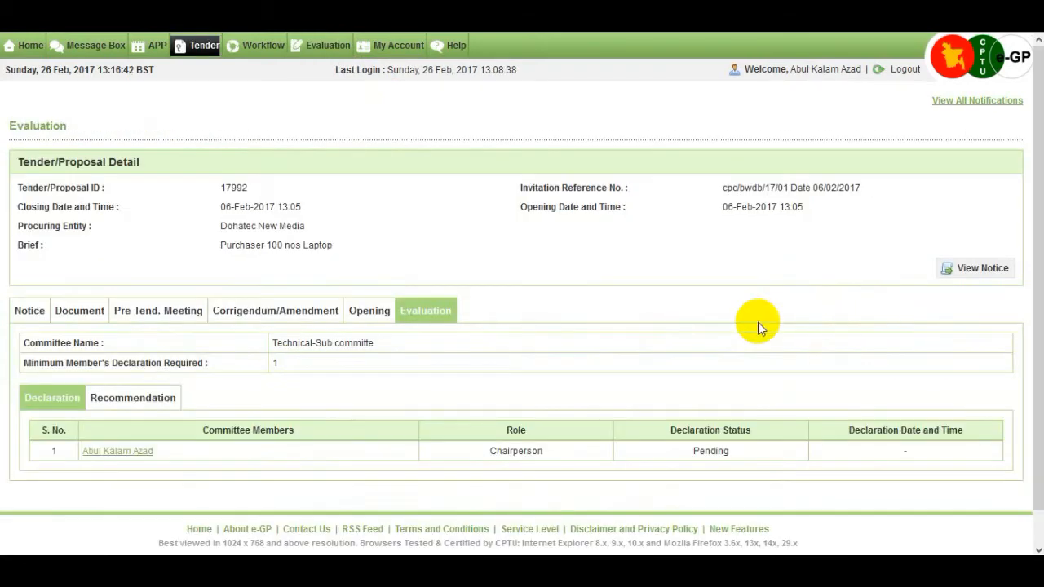
pyautogui.scroll(-1, 758, 322)
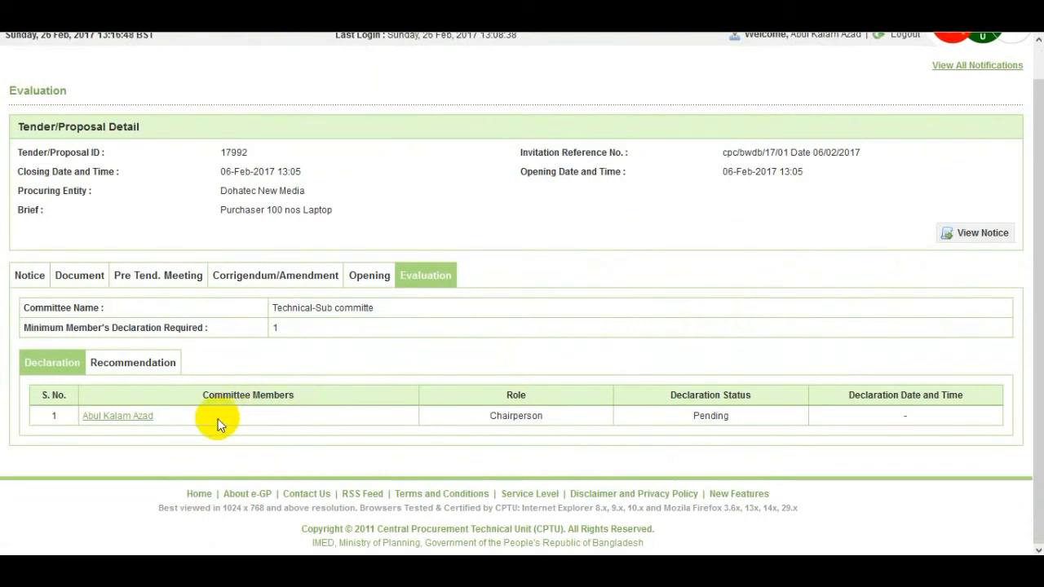
# Submit the chairperson's declaration with the account password and the comment 'agree'
pyautogui.click(123, 419)
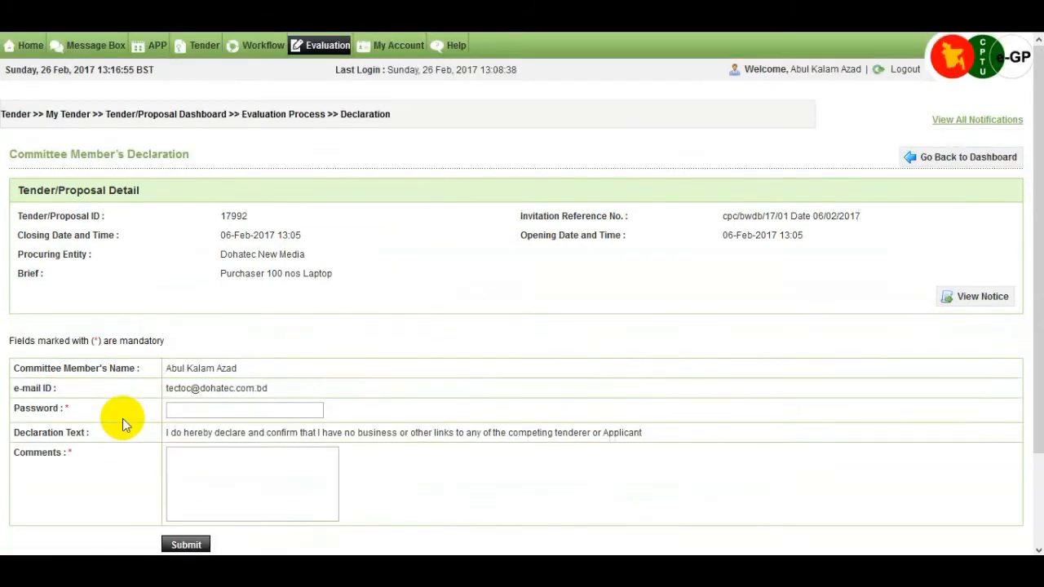
pyautogui.scroll(-2, 122, 418)
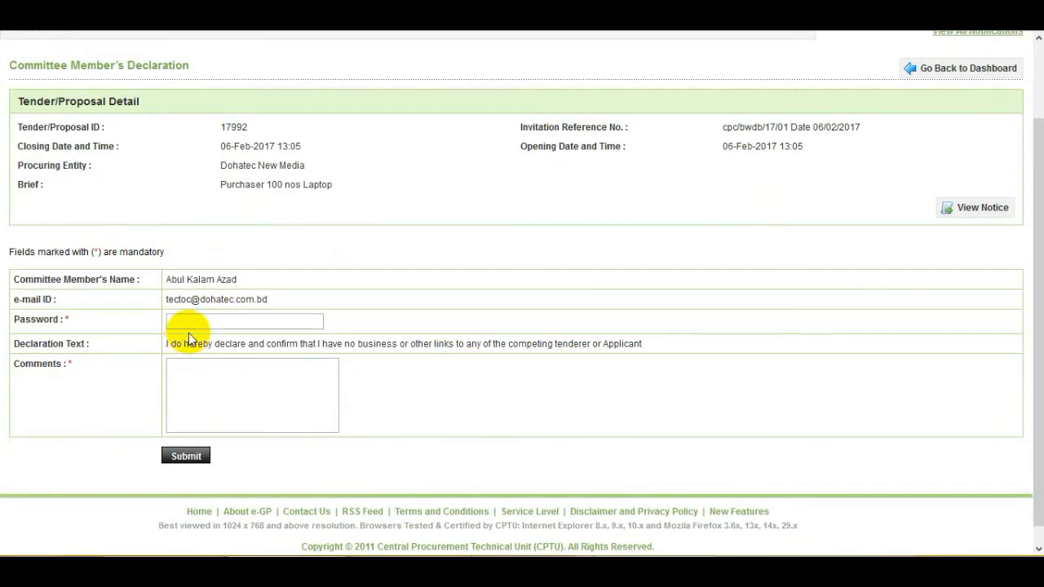
pyautogui.click(196, 323)
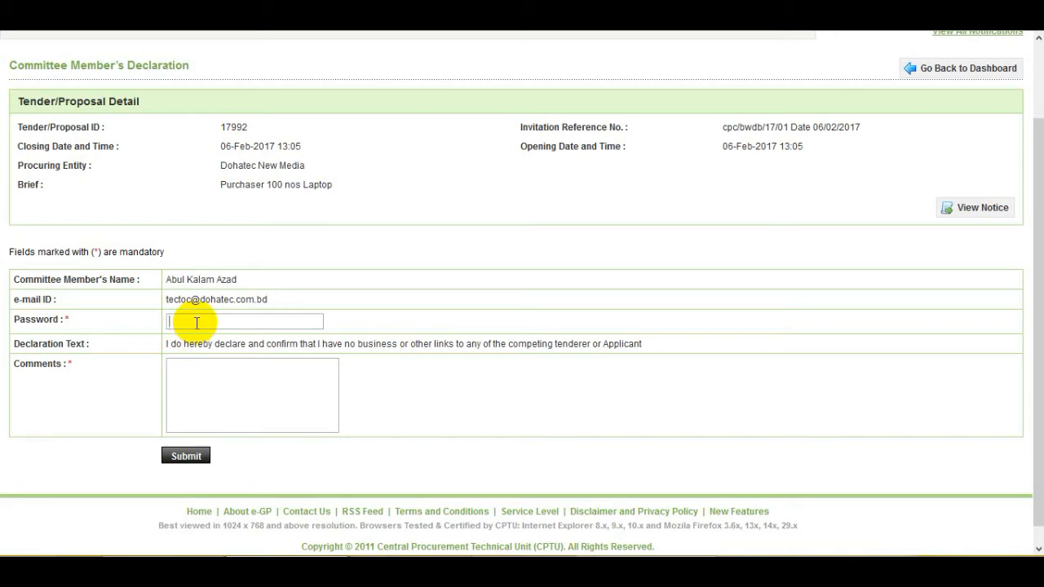
pyautogui.write('••••••••')
pyautogui.click(222, 377)
pyautogui.write('n')
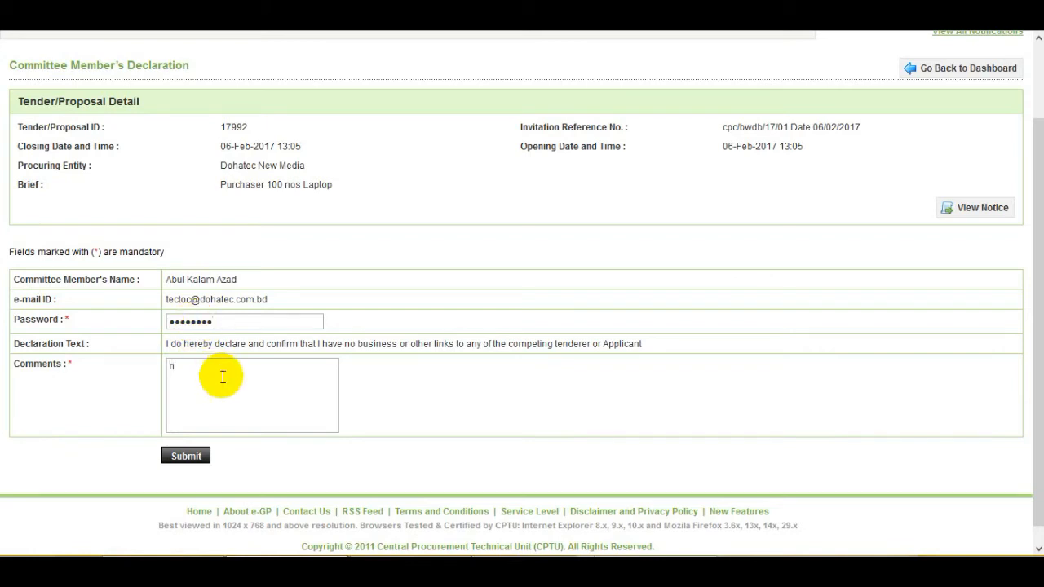
pyautogui.write('o')
pyautogui.press('BackSpace')
pyautogui.press('BackSpace')
pyautogui.write('agree')
pyautogui.click(188, 455)
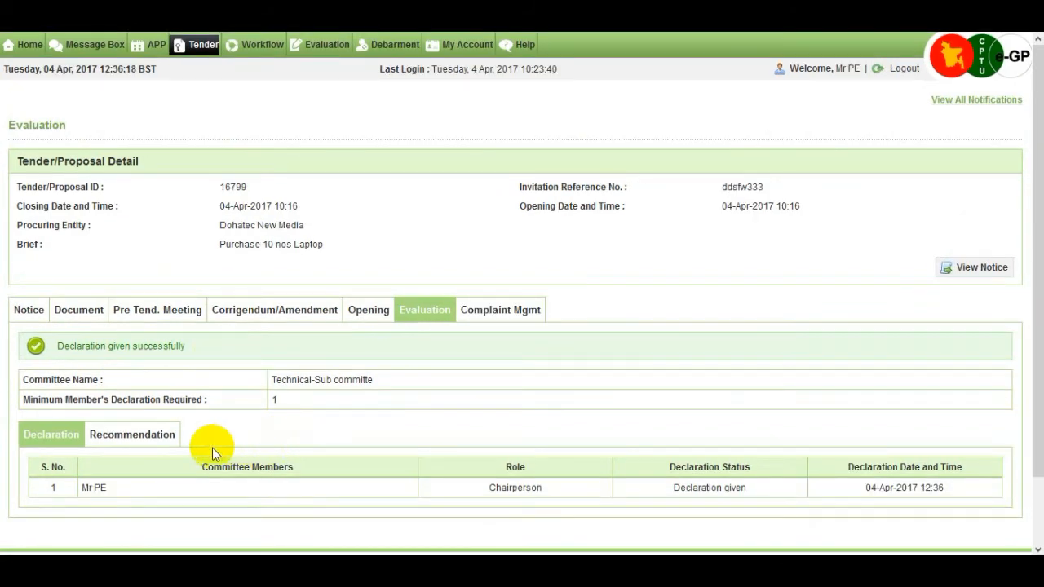
# From the Recommendation tab, open Post Comments for company32 ltd's bid forms
pyautogui.click(142, 439)
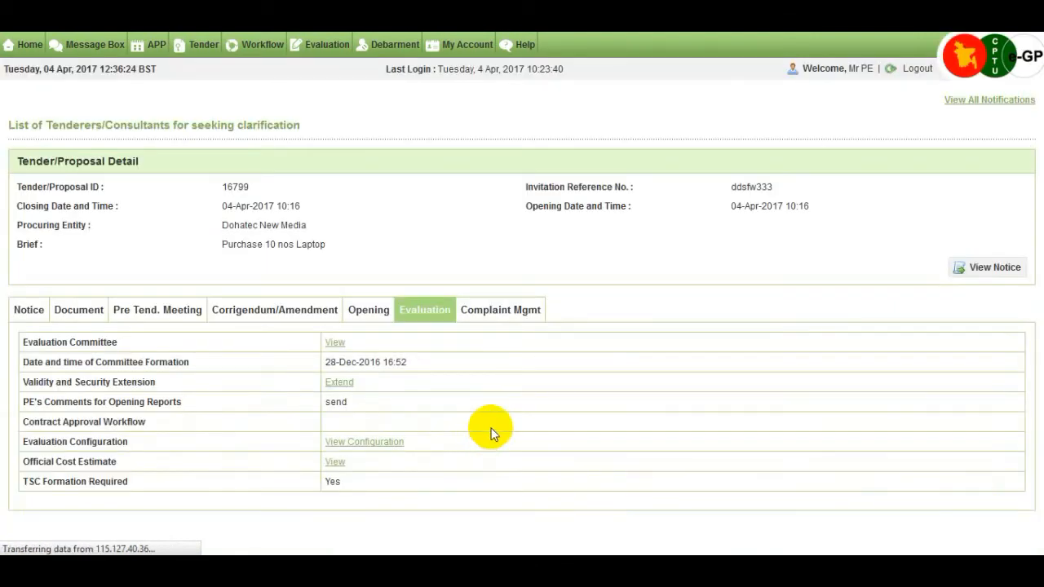
pyautogui.scroll(-3, 490, 433)
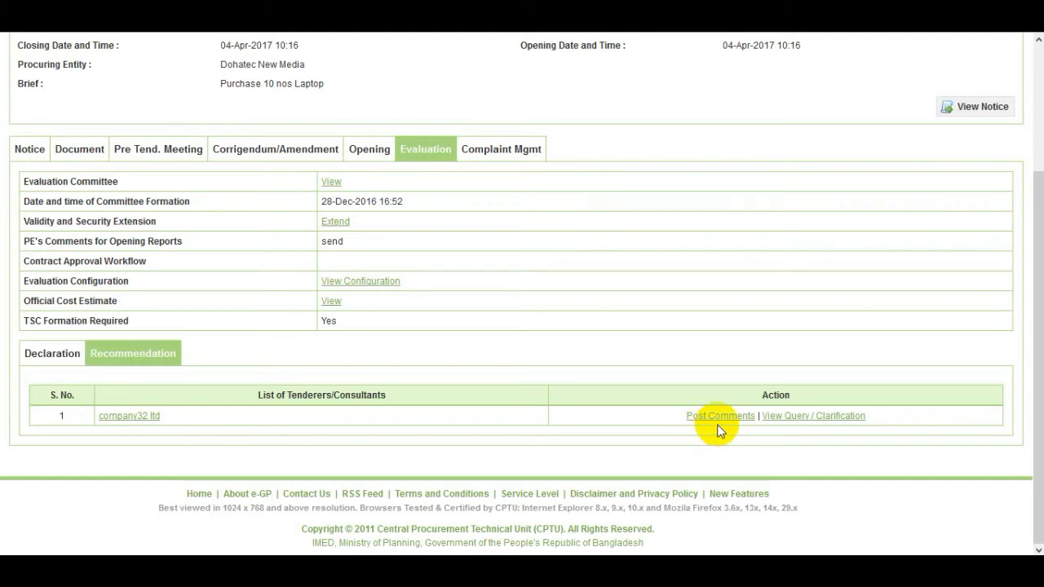
pyautogui.click(789, 425)
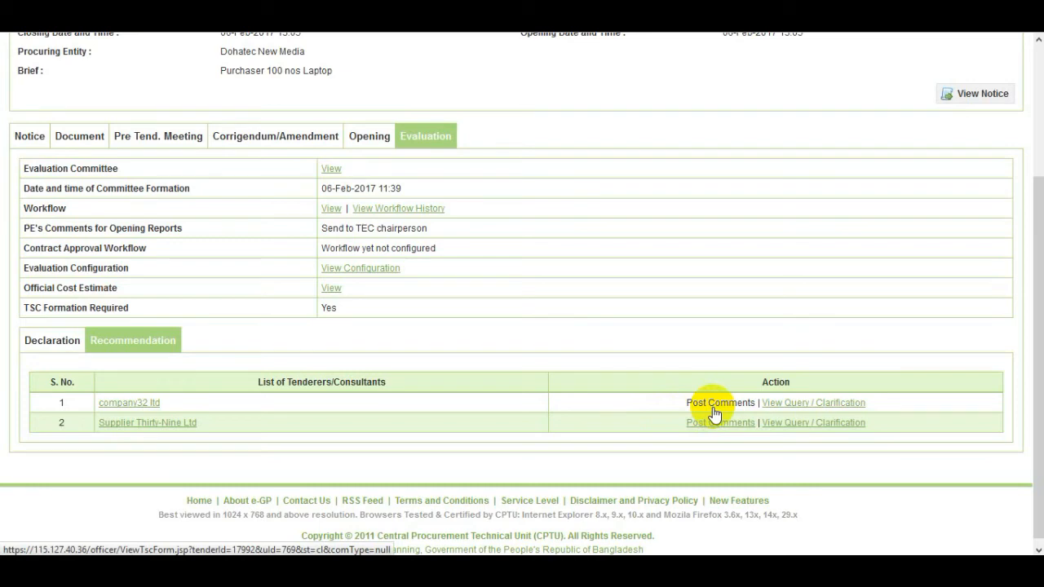
pyautogui.click(715, 413)
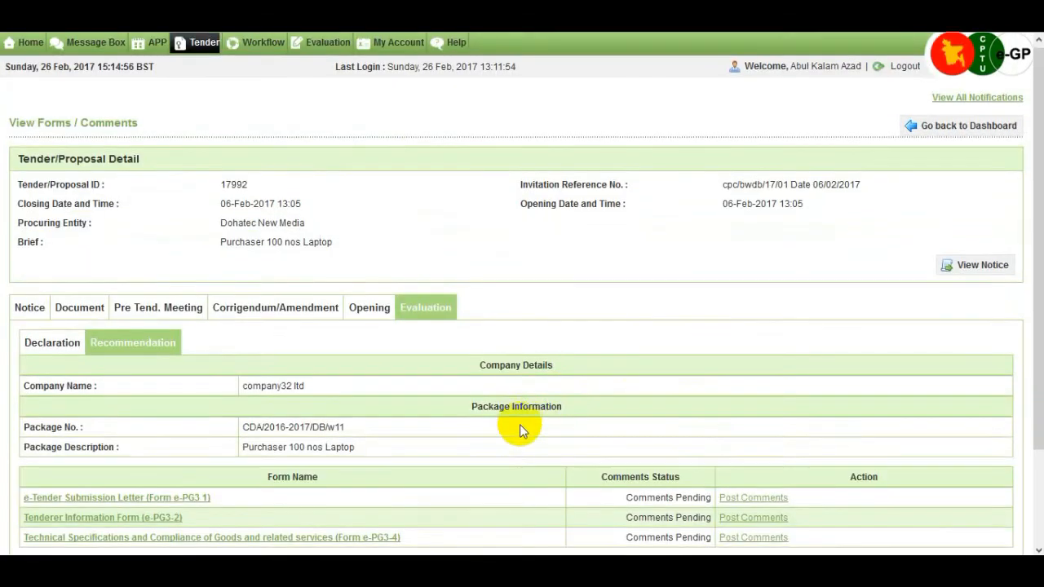
pyautogui.scroll(-3, 522, 425)
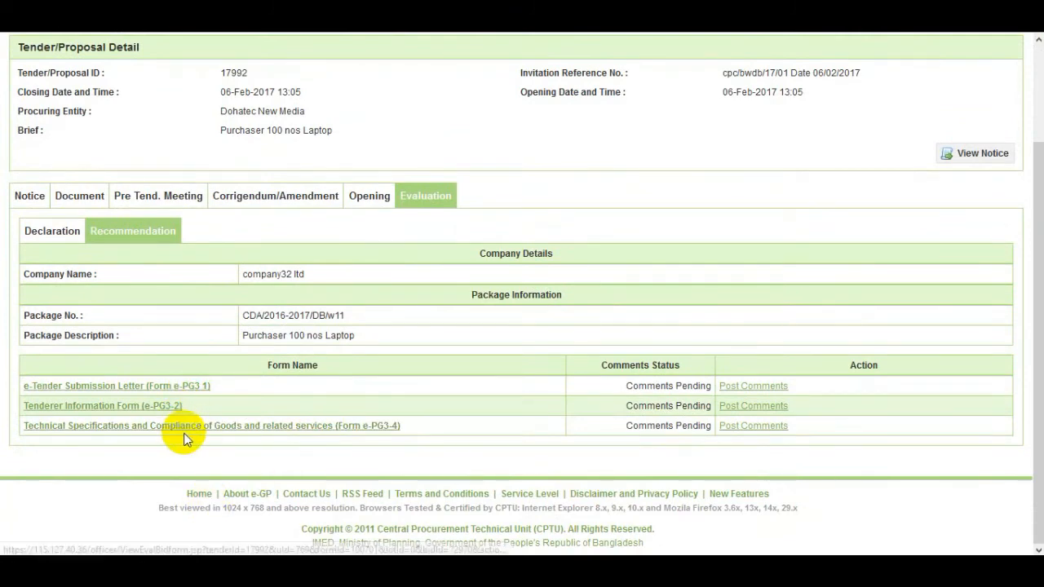
pyautogui.click(200, 390)
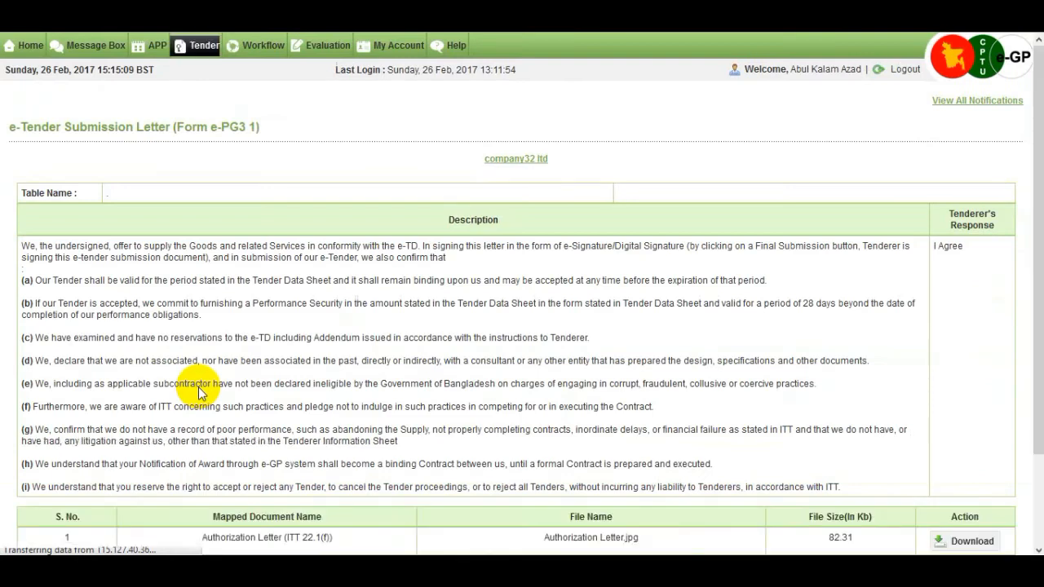
pyautogui.scroll(-2, 347, 359)
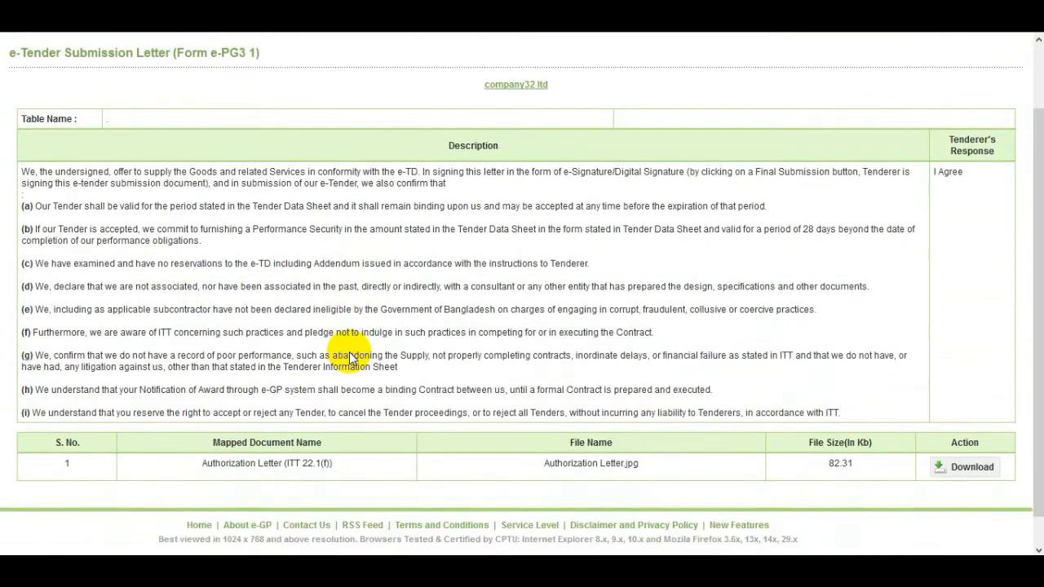
pyautogui.scroll(-1, 351, 359)
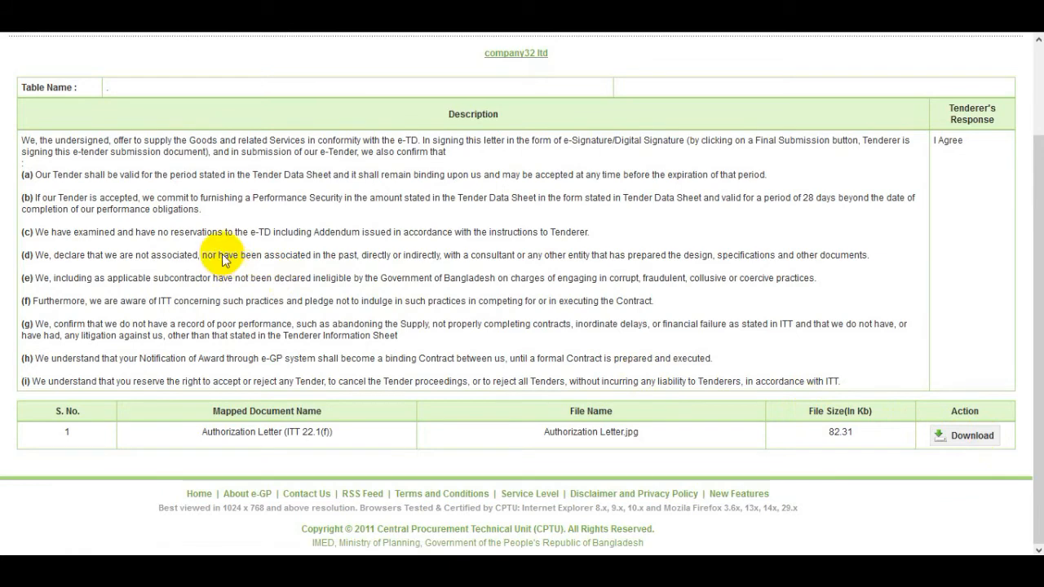
pyautogui.scroll(2, 859, 385)
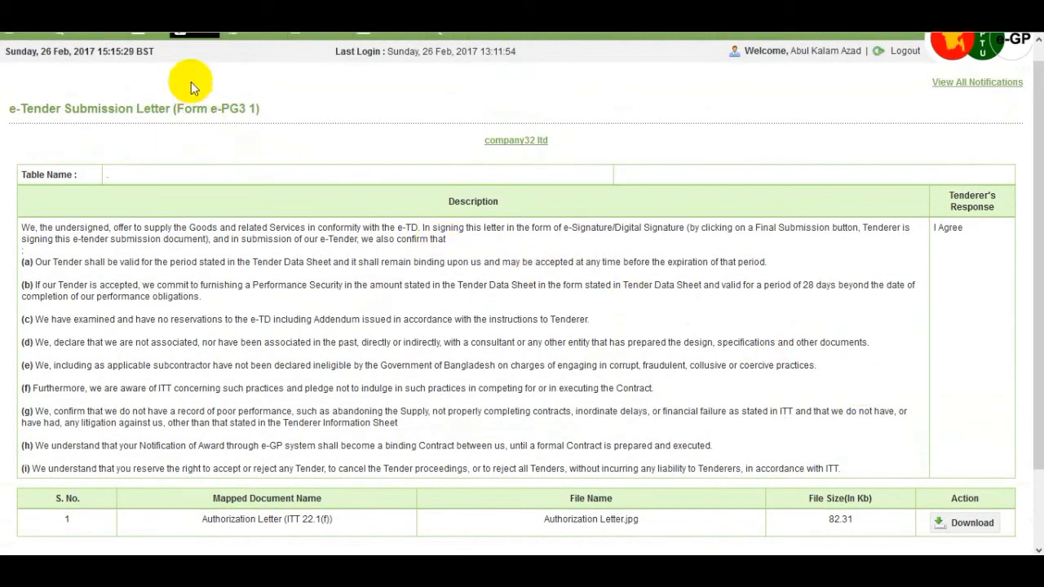
pyautogui.click(199, 17)
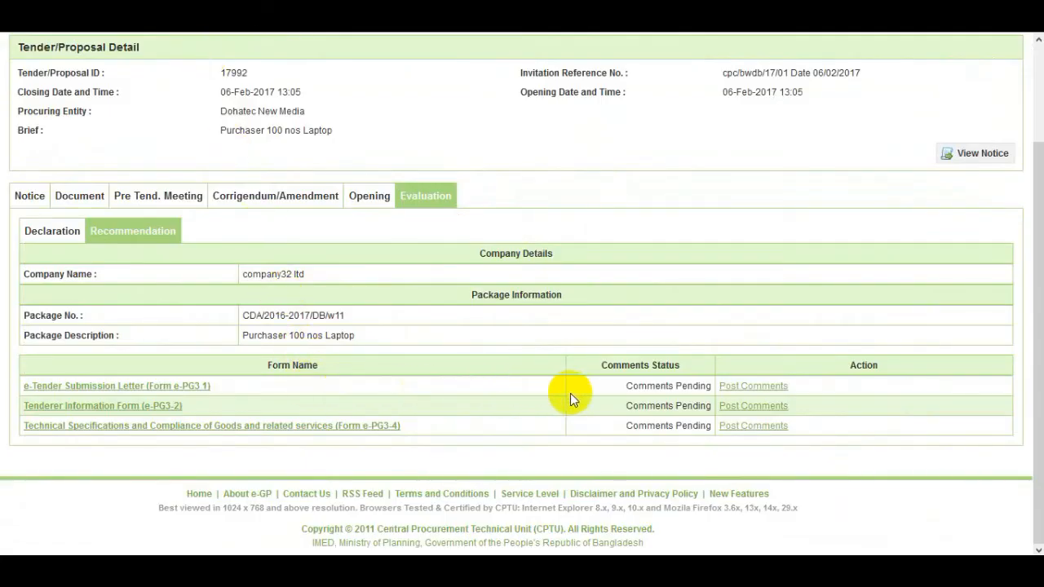
# Post 'IOS certificate missing' as a comment on the e-Tender Submission Letter form
pyautogui.click(760, 393)
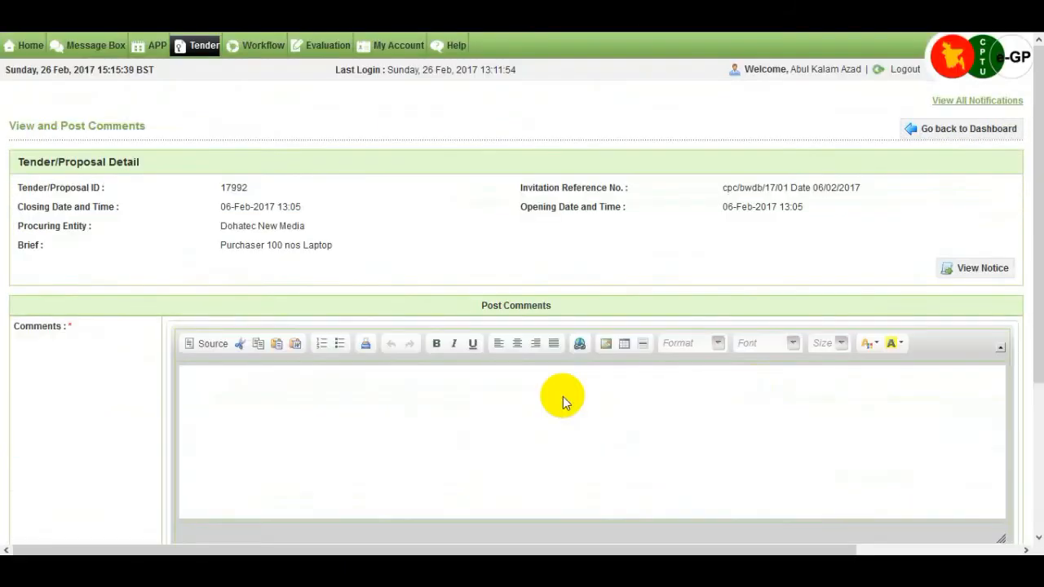
pyautogui.scroll(-1, 430, 401)
pyautogui.scroll(-3, 430, 402)
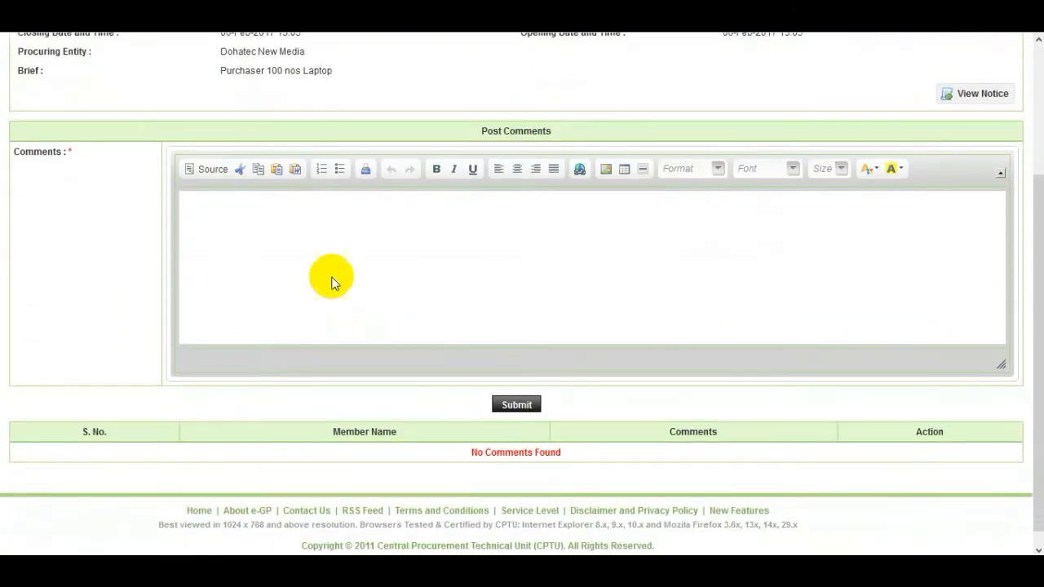
pyautogui.click(324, 226)
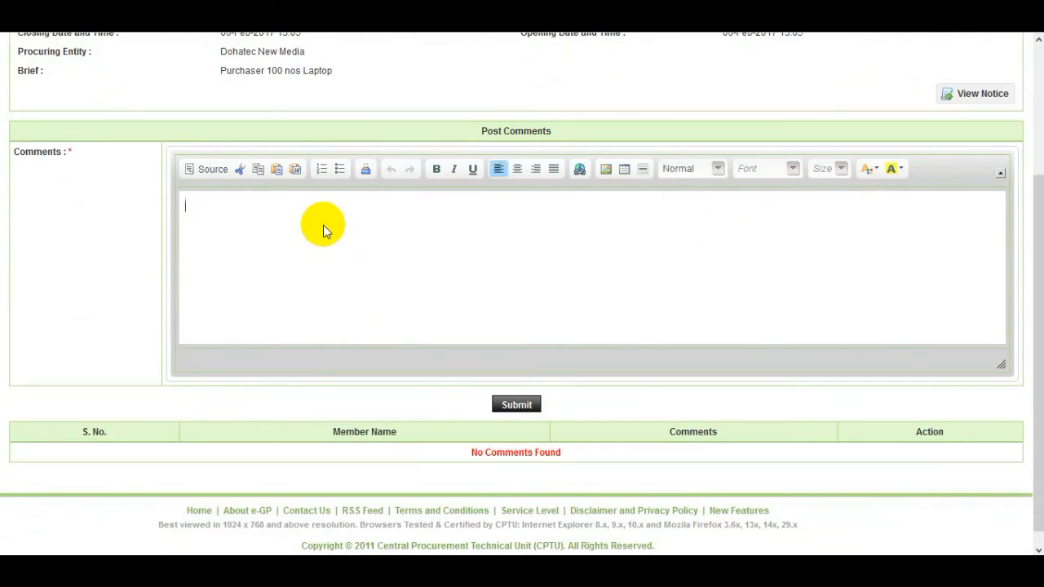
pyautogui.write('IOS certificate missing')
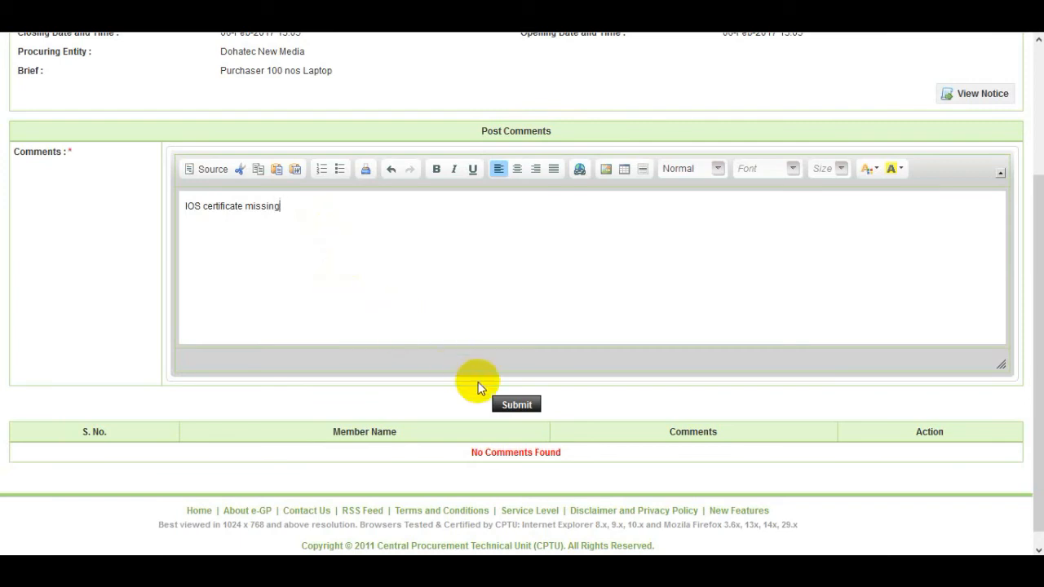
pyautogui.click(507, 408)
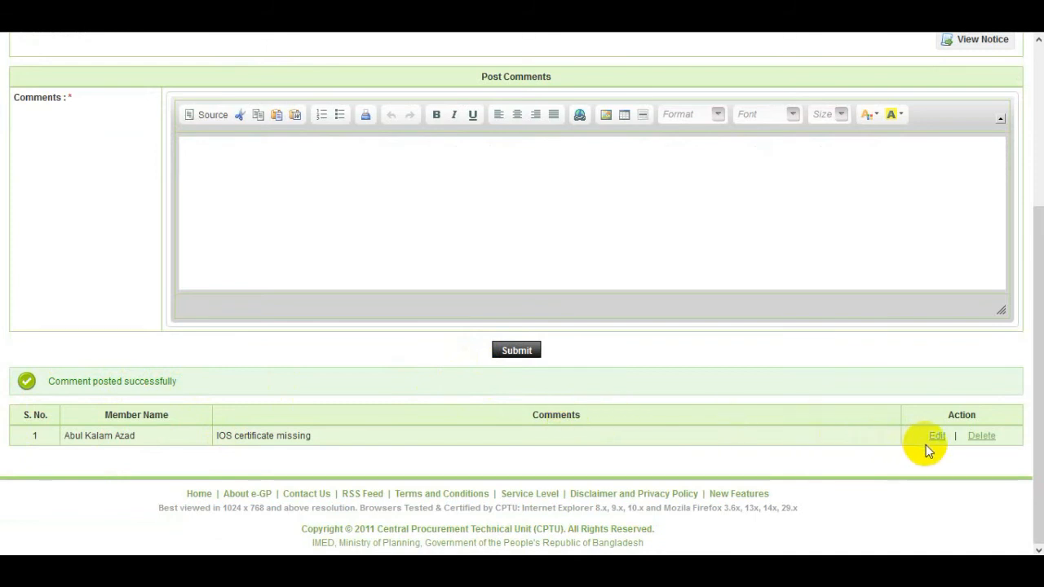
pyautogui.click(974, 441)
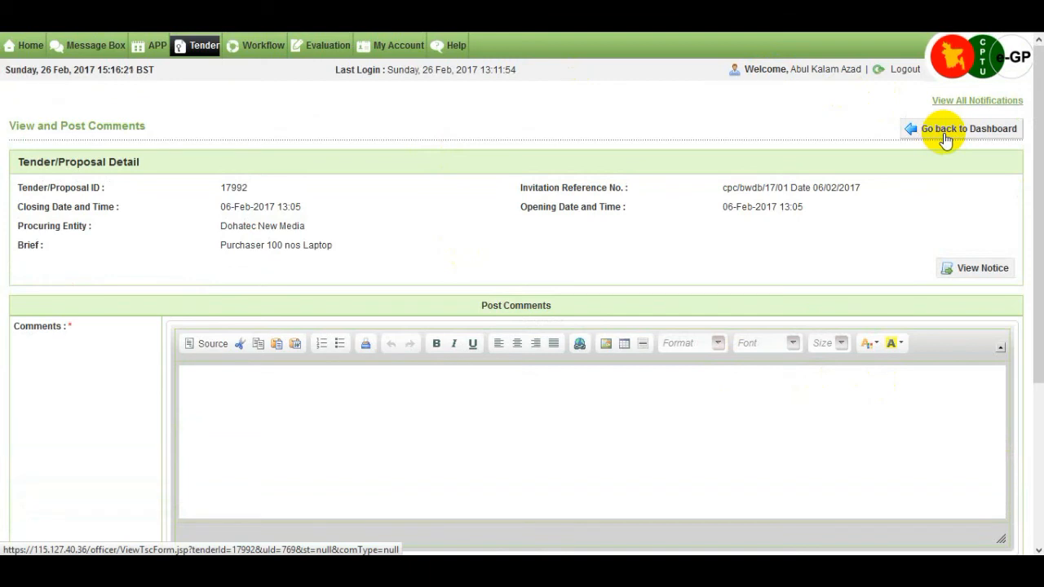
# Check the Tenderer Information and technical specifications forms, then return to the evaluation overview
pyautogui.click(946, 139)
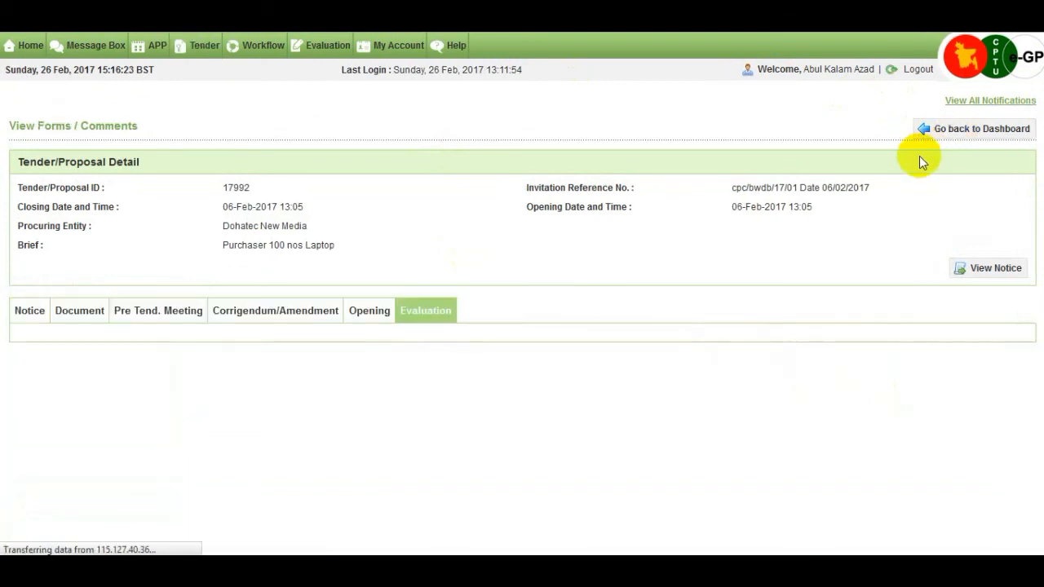
pyautogui.scroll(-3, 815, 285)
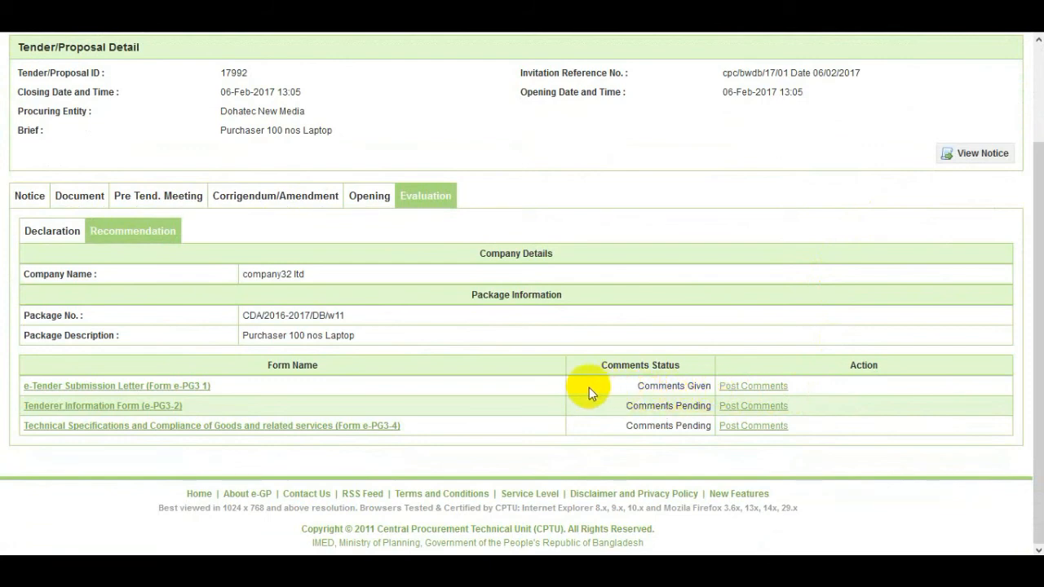
pyautogui.click(170, 410)
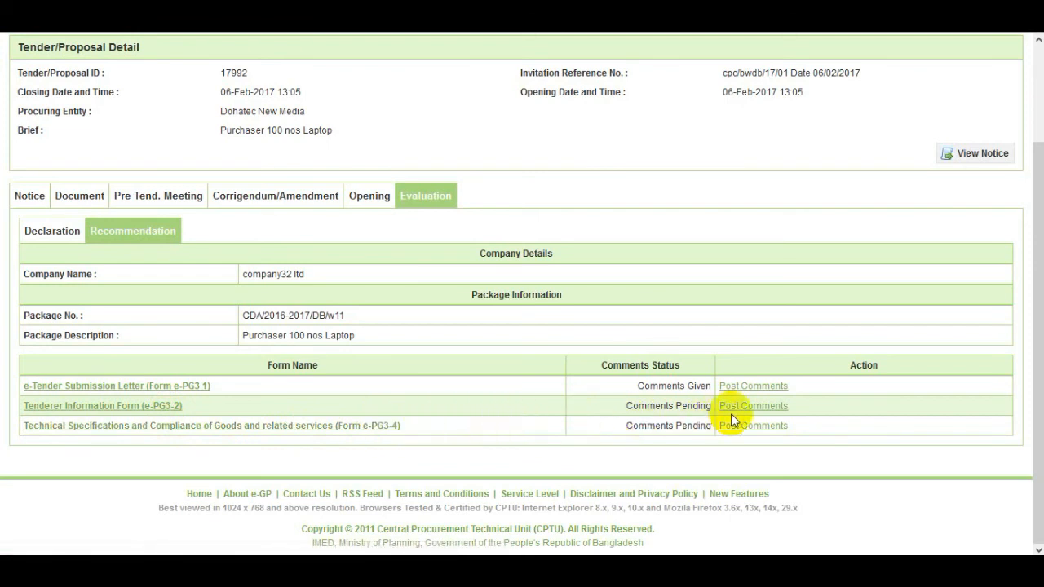
pyautogui.click(777, 426)
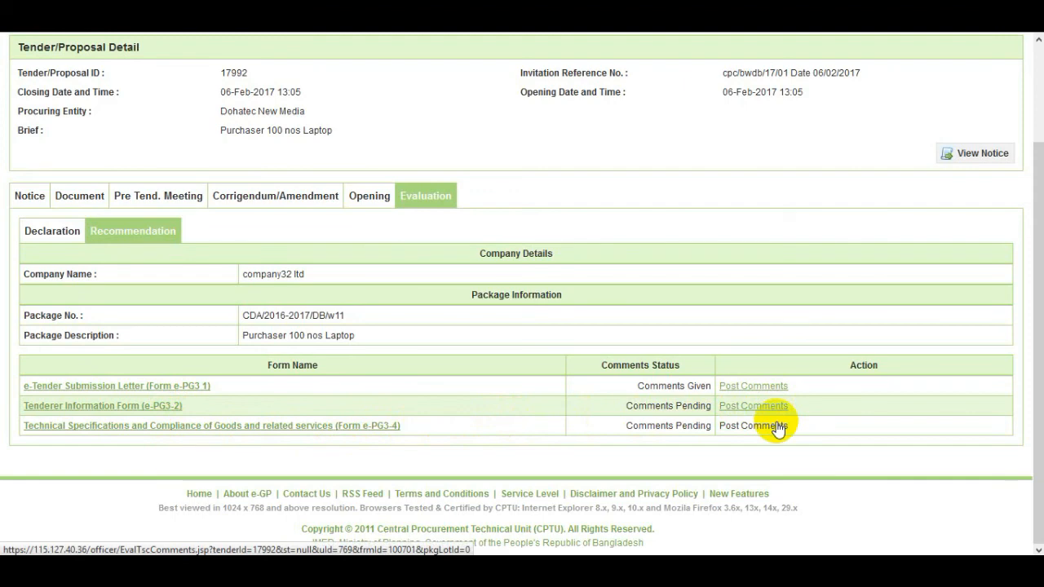
pyautogui.scroll(1, 798, 341)
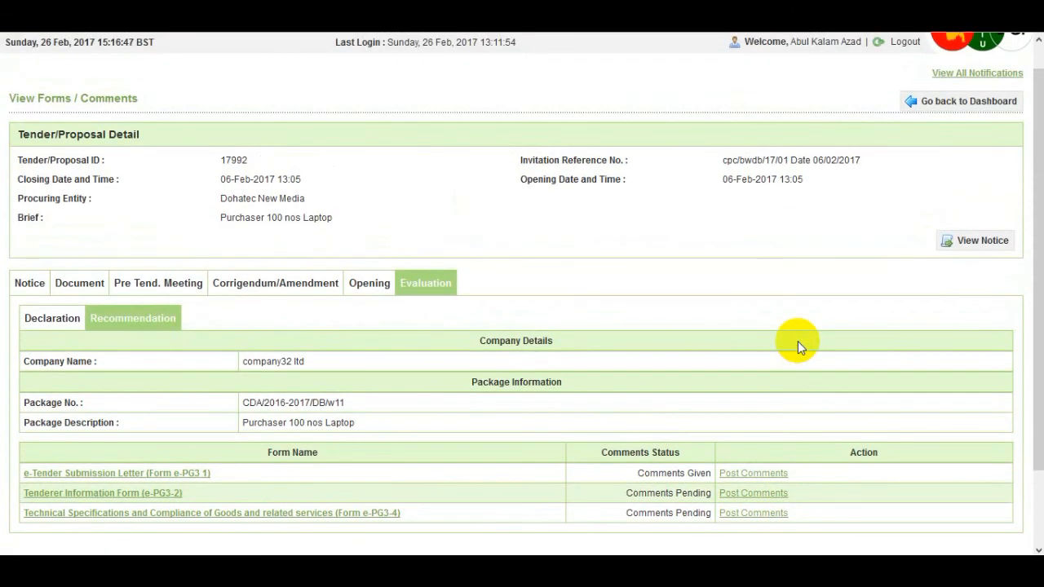
pyautogui.click(938, 111)
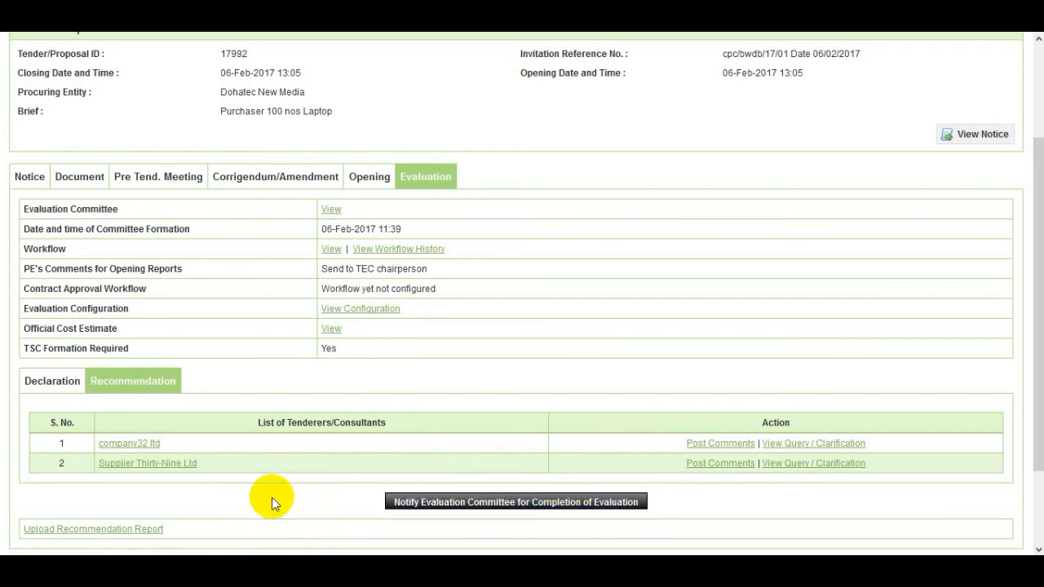
# Open the recommendation report upload form and select Report.docx as the file
pyautogui.doubleClick(151, 530)
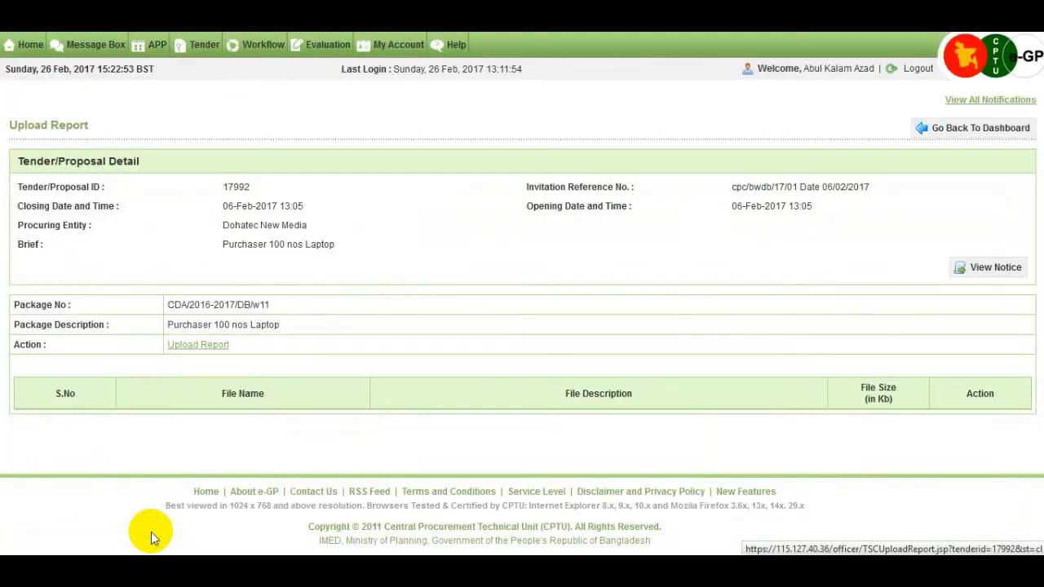
pyautogui.click(204, 345)
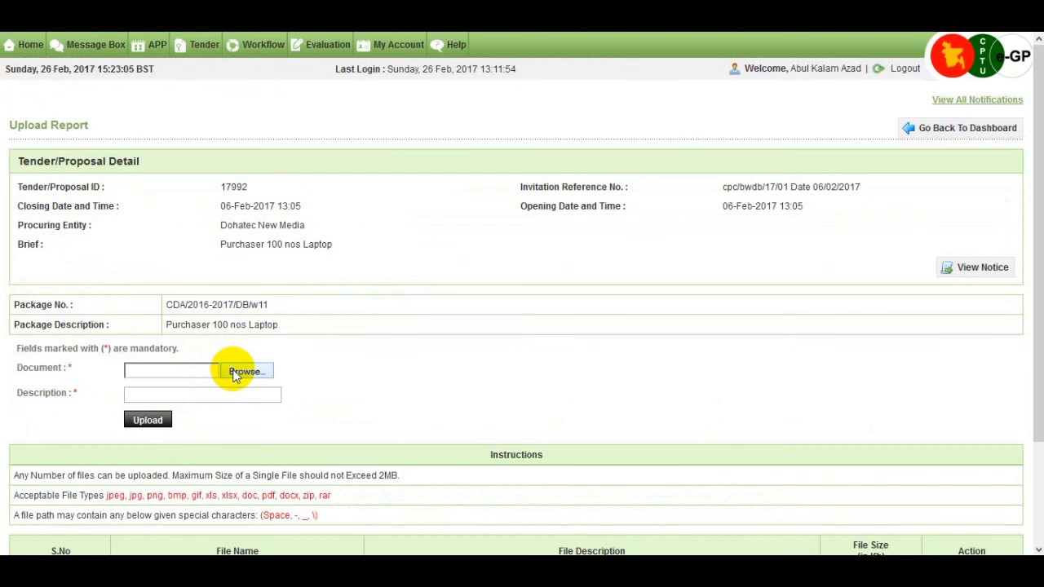
pyautogui.click(238, 372)
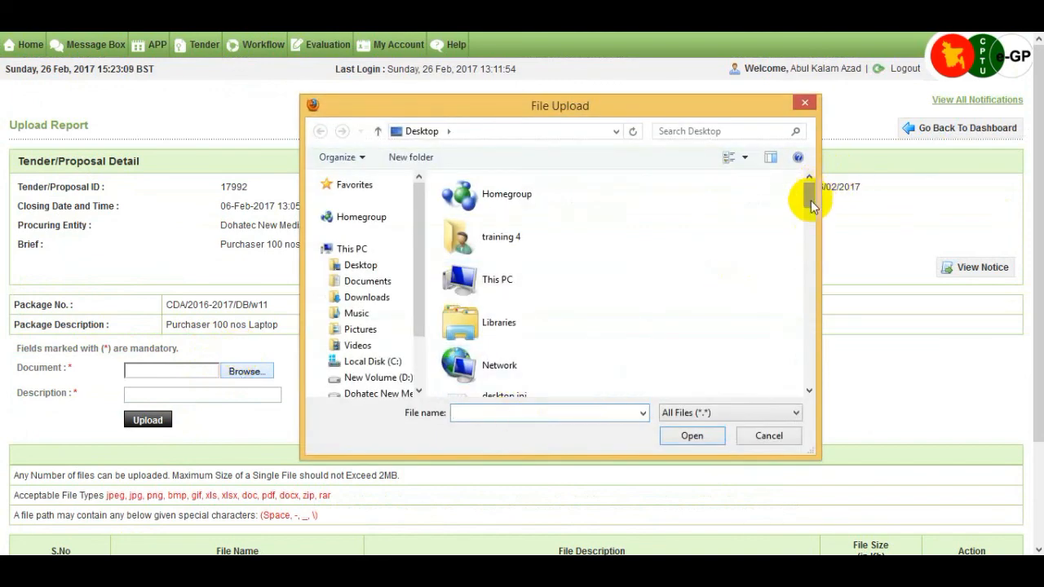
pyautogui.moveTo(810, 198); pyautogui.dragTo(812, 281)
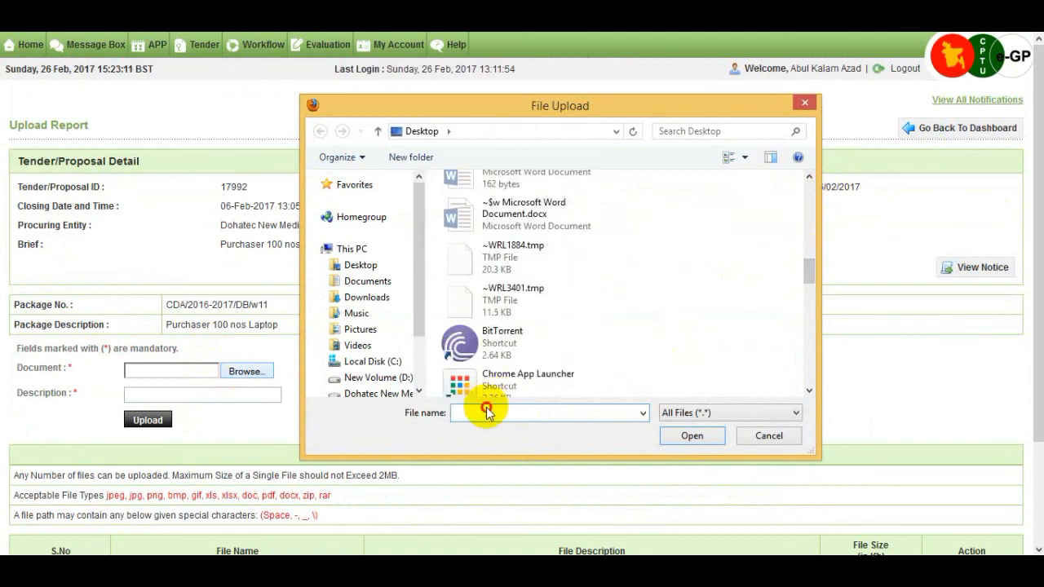
pyautogui.write('re')
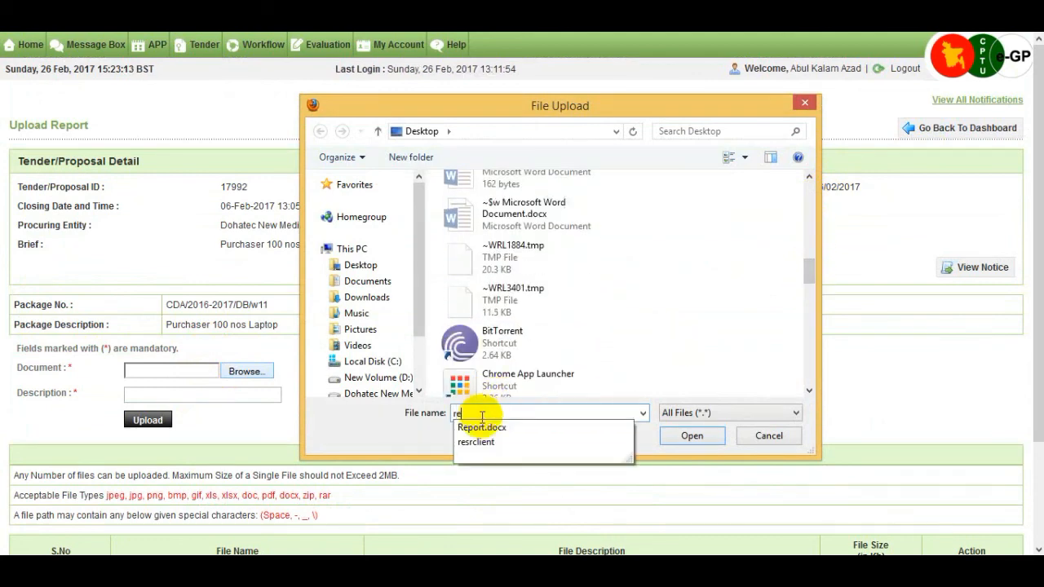
pyautogui.click(482, 428)
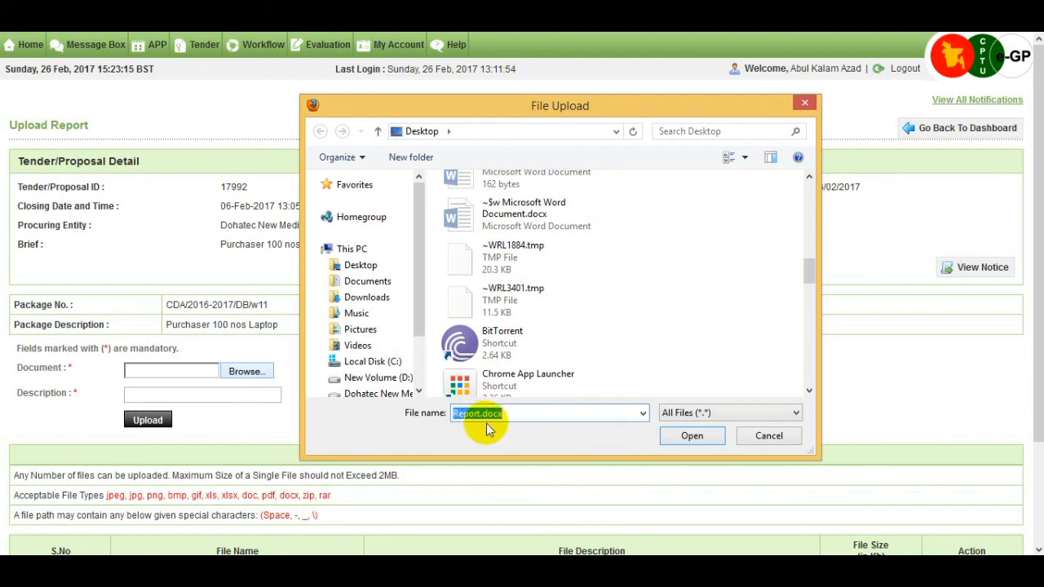
pyautogui.click(687, 437)
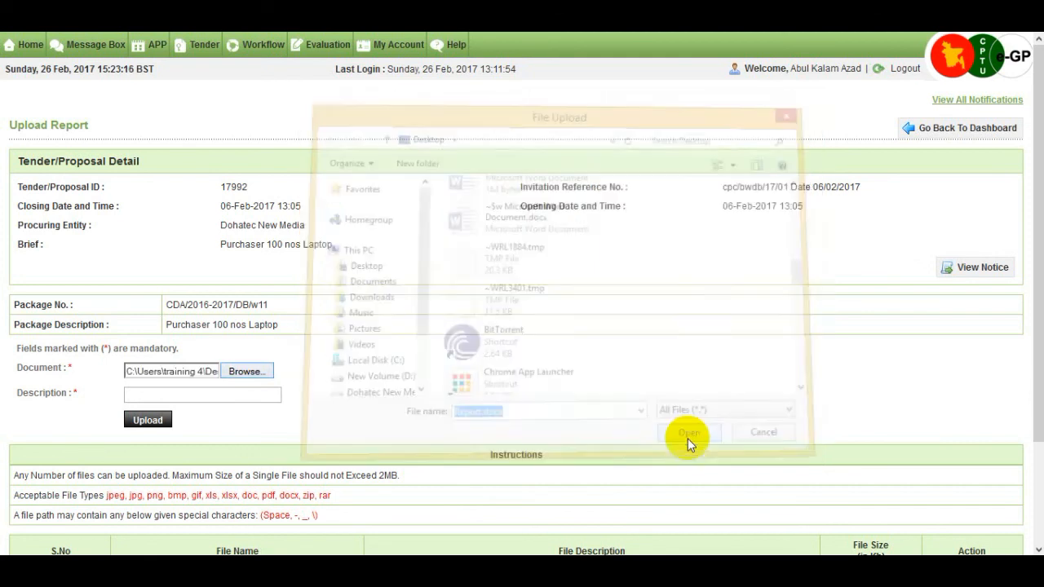
# Give the file the description 'Report' and upload it
pyautogui.click(163, 394)
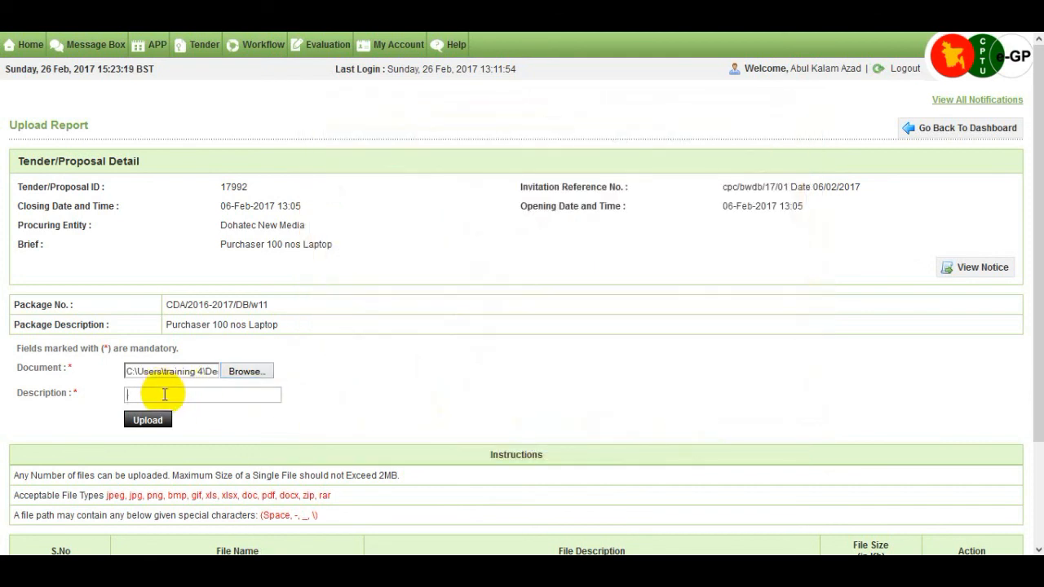
pyautogui.write('Report')
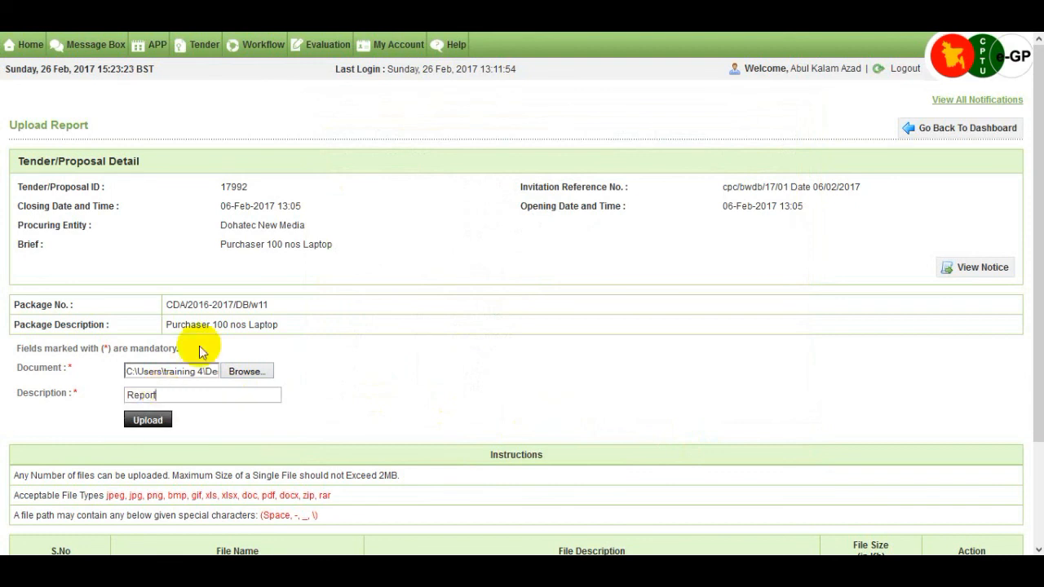
pyautogui.click(159, 425)
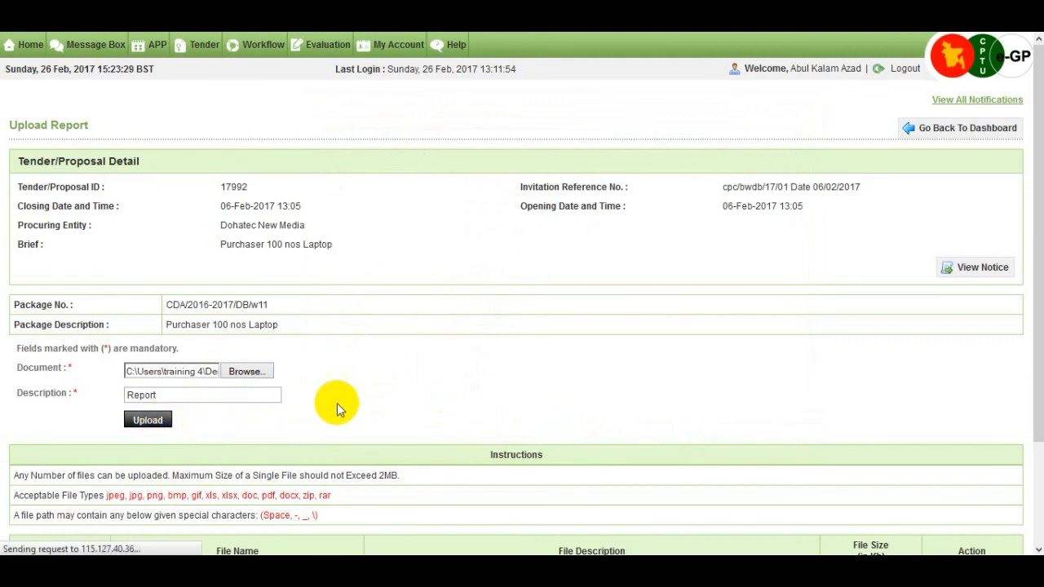
pyautogui.scroll(-2, 340, 397)
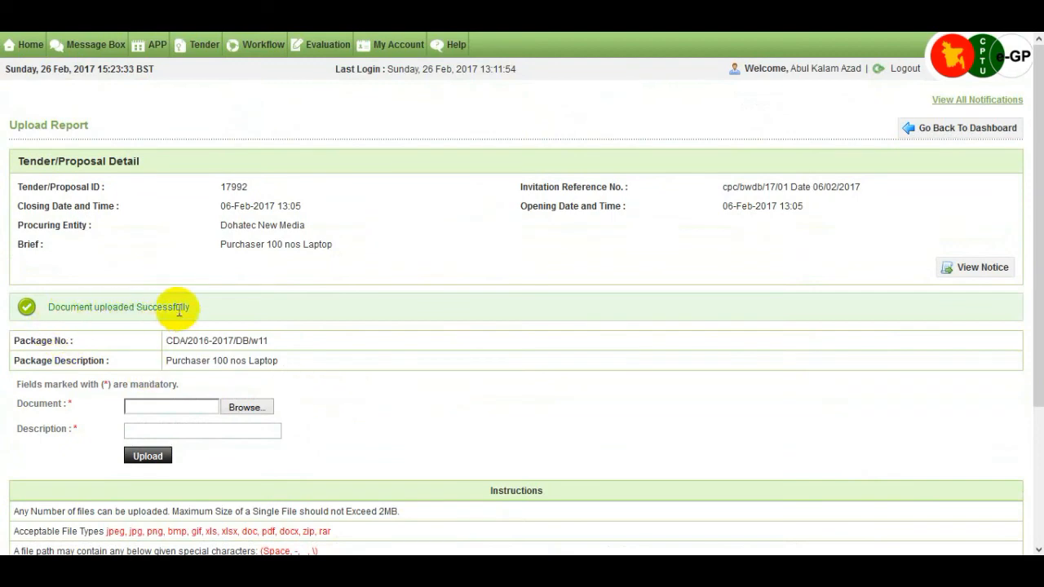
pyautogui.scroll(-4, 274, 339)
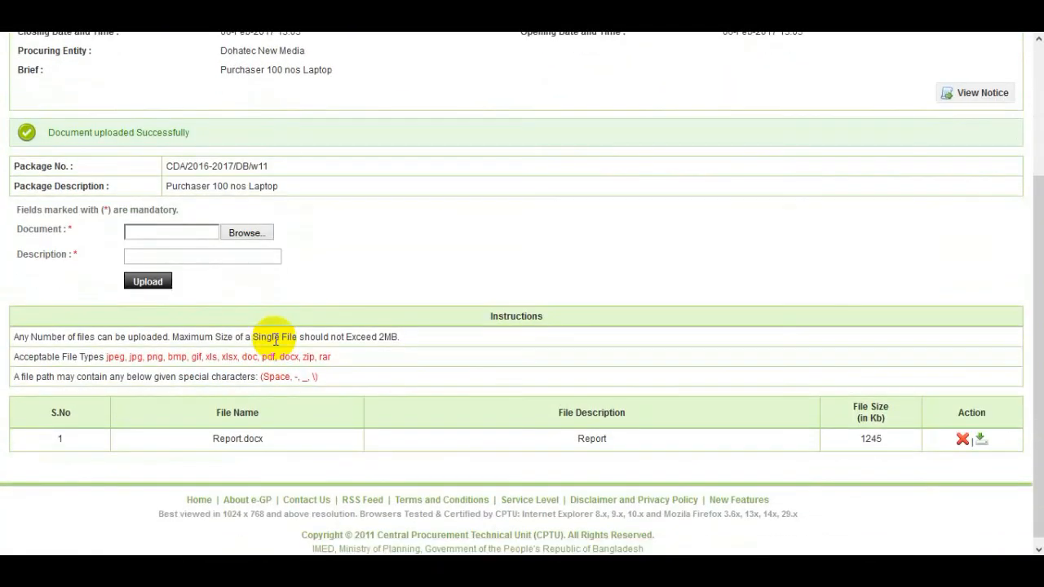
pyautogui.scroll(4, 275, 341)
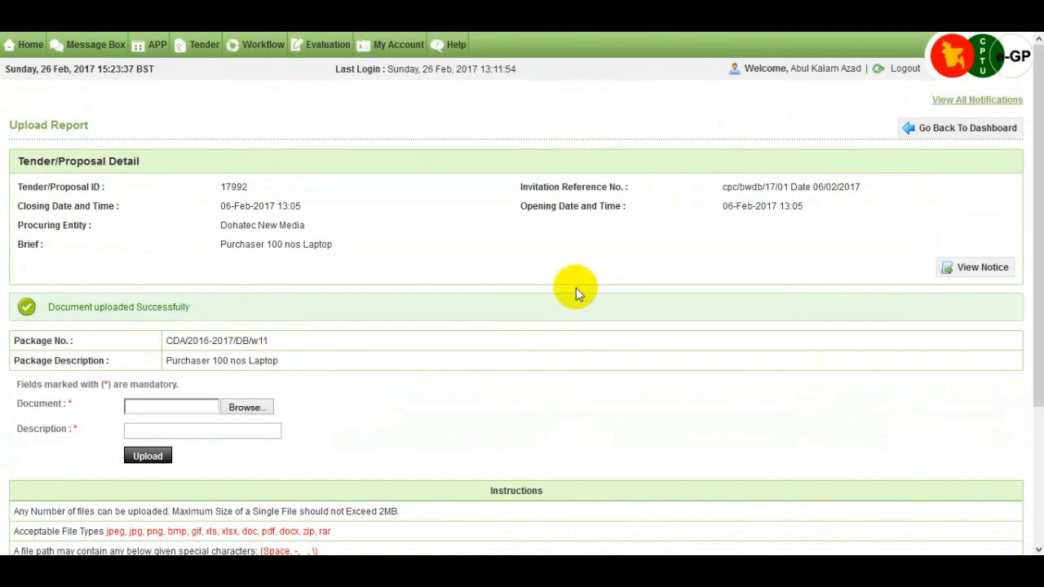
# On tender 17992's Evaluation tab, send the Notify Evaluation Committee for Completion of Evaluation notice
pyautogui.click(950, 128)
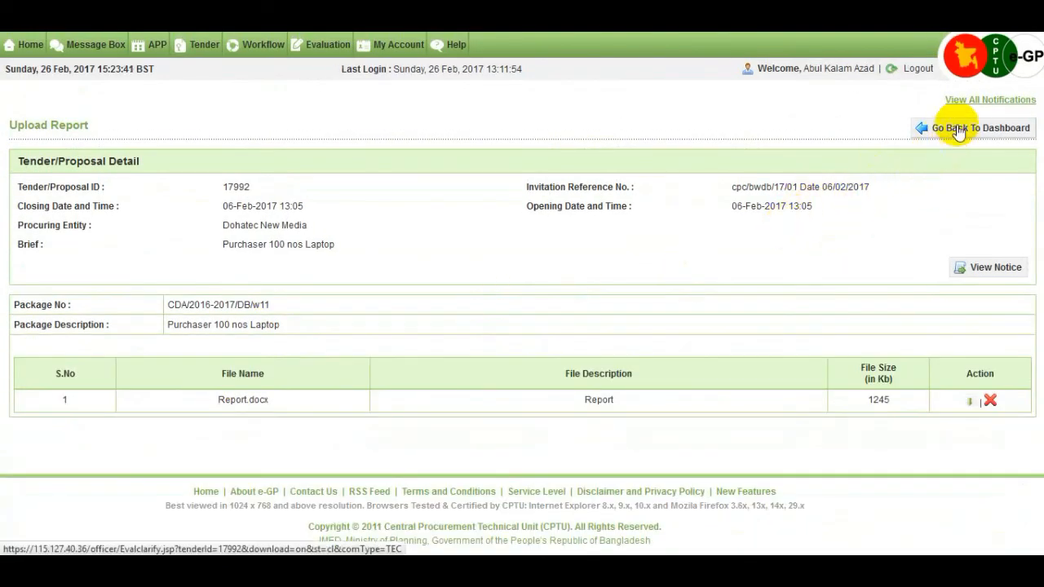
pyautogui.click(959, 131)
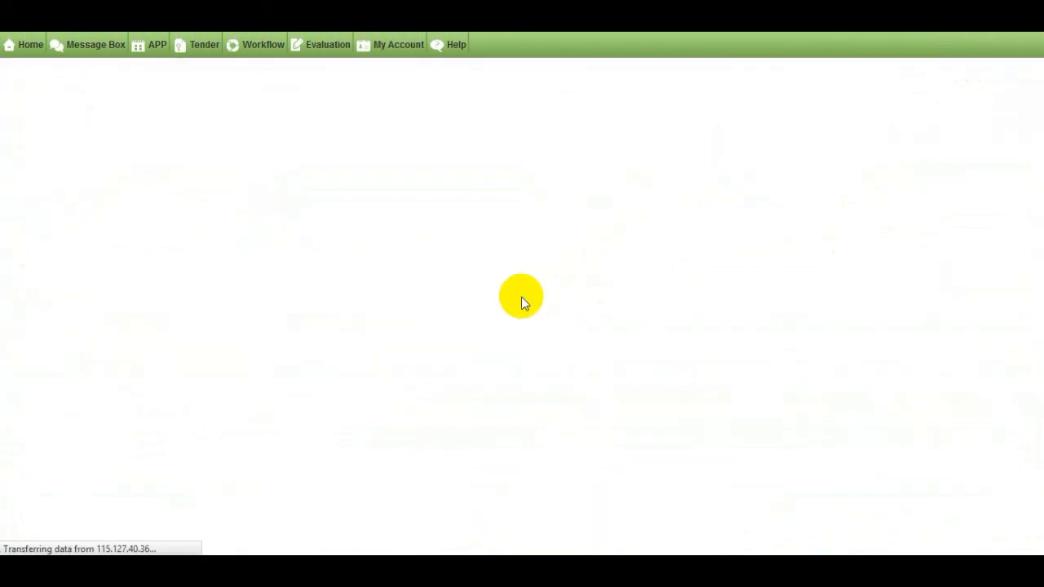
pyautogui.scroll(-5, 521, 297)
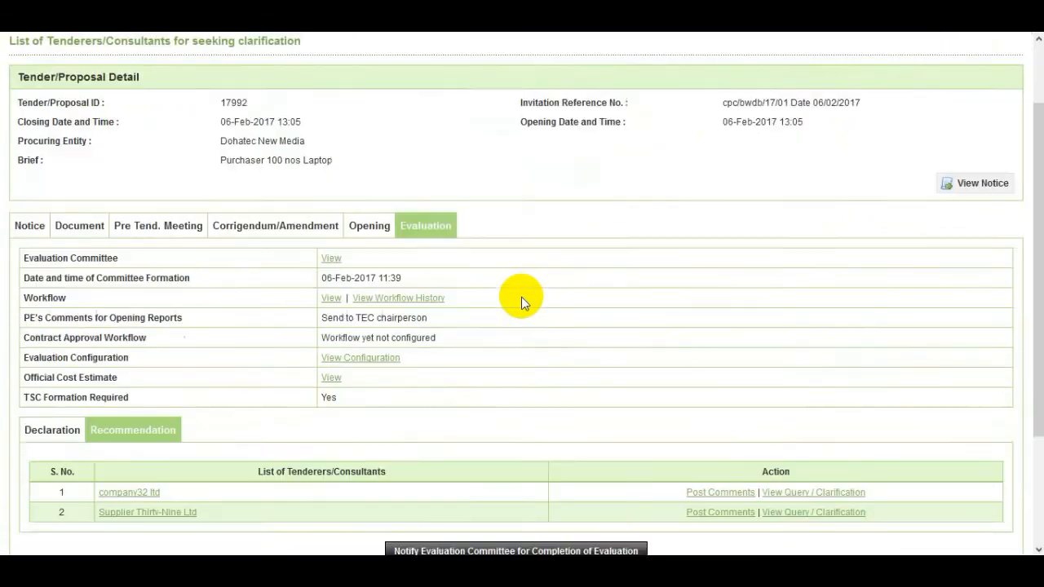
pyautogui.doubleClick(491, 399)
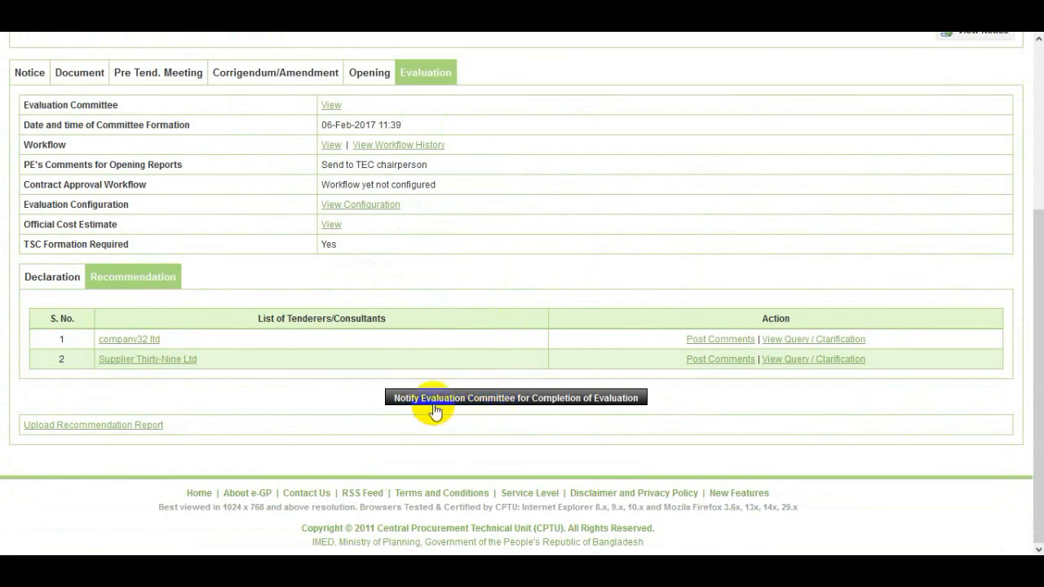
pyautogui.click(530, 400)
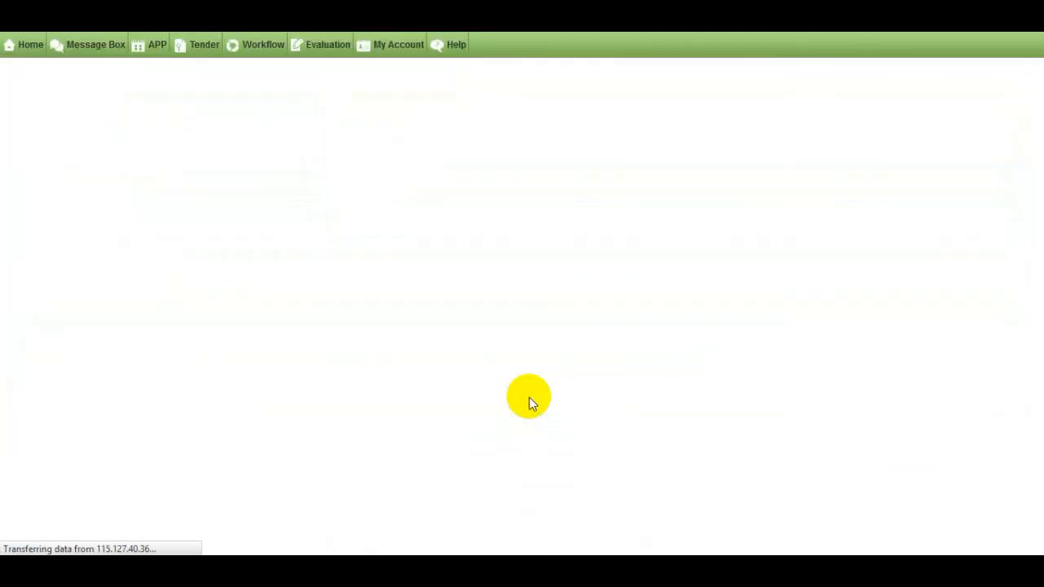
pyautogui.scroll(-2, 187, 361)
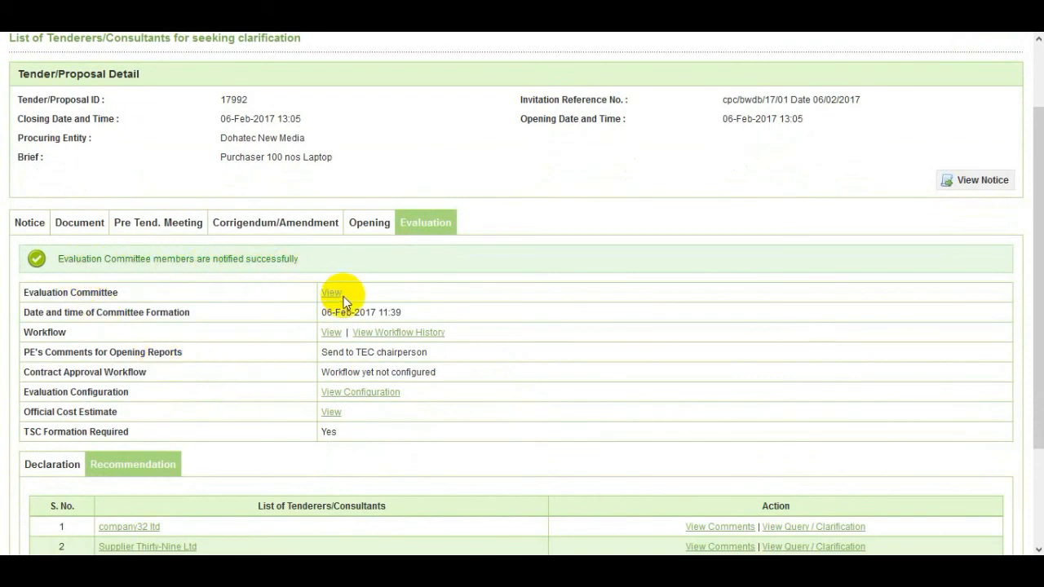
pyautogui.scroll(-3, 344, 302)
pyautogui.scroll(3, 344, 302)
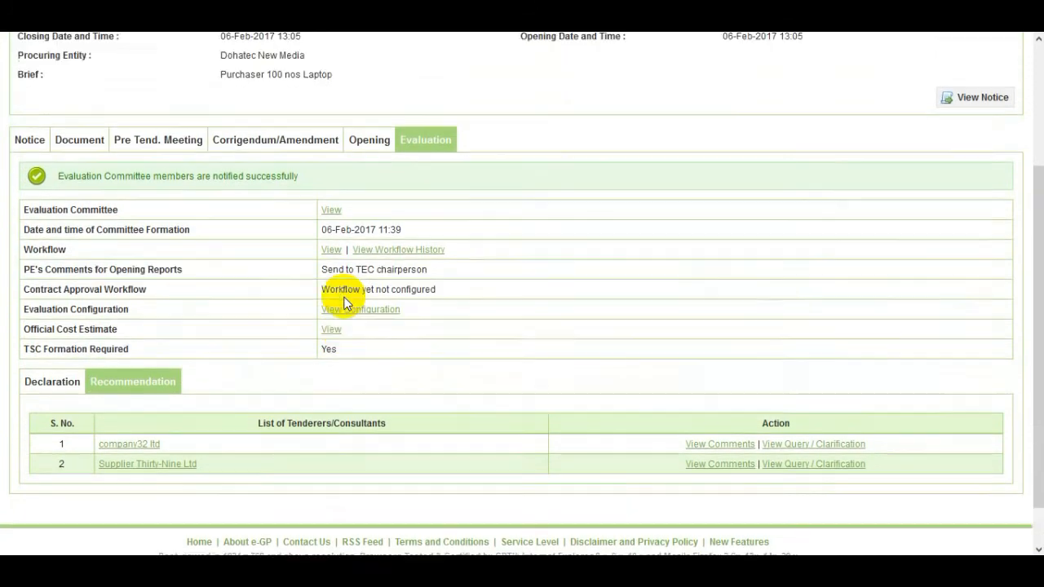